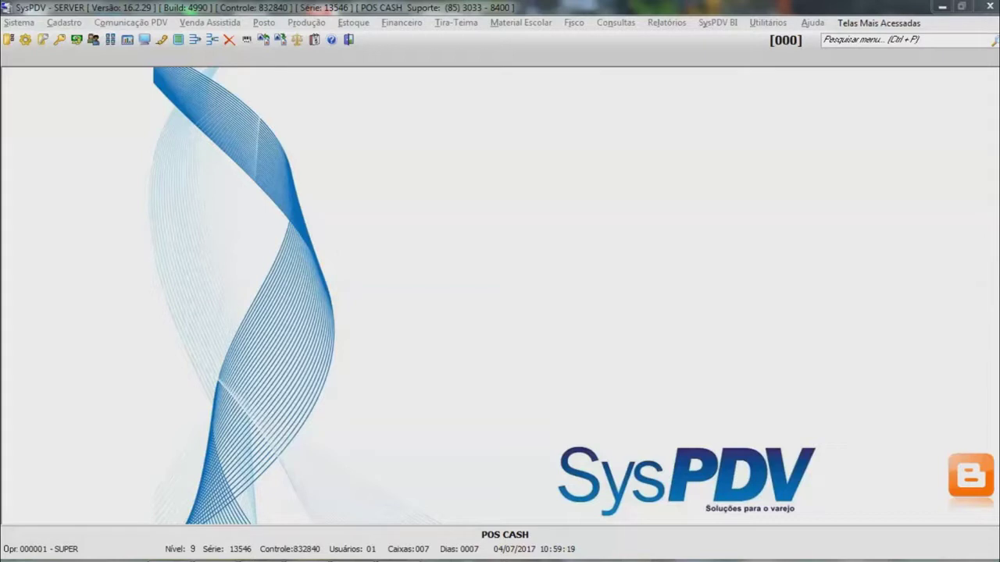
Open the purchase list opening form (Abertura Lista de Compra) and start a new list described as REFRIGERANTES.
{"action": "left_click", "coordinate": [354, 23]}
{"action": "mouse_move", "coordinate": [399, 59]}
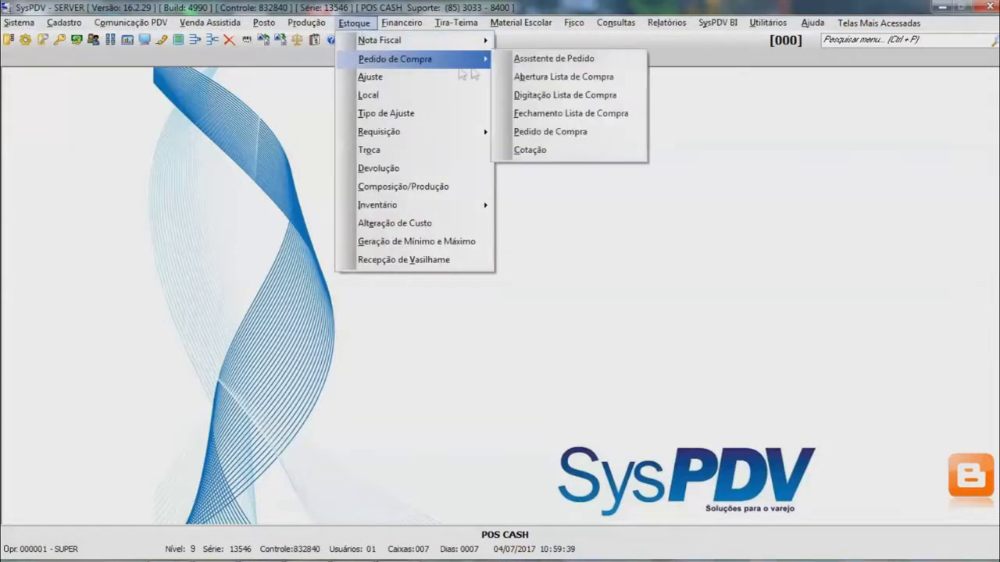
{"action": "left_click", "coordinate": [555, 78]}
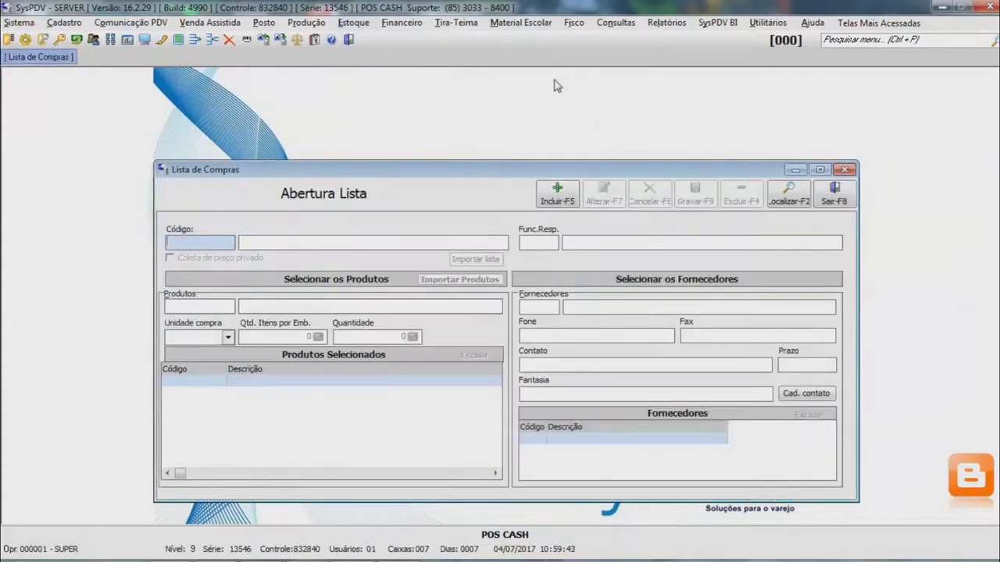
{"action": "left_click", "coordinate": [558, 200]}
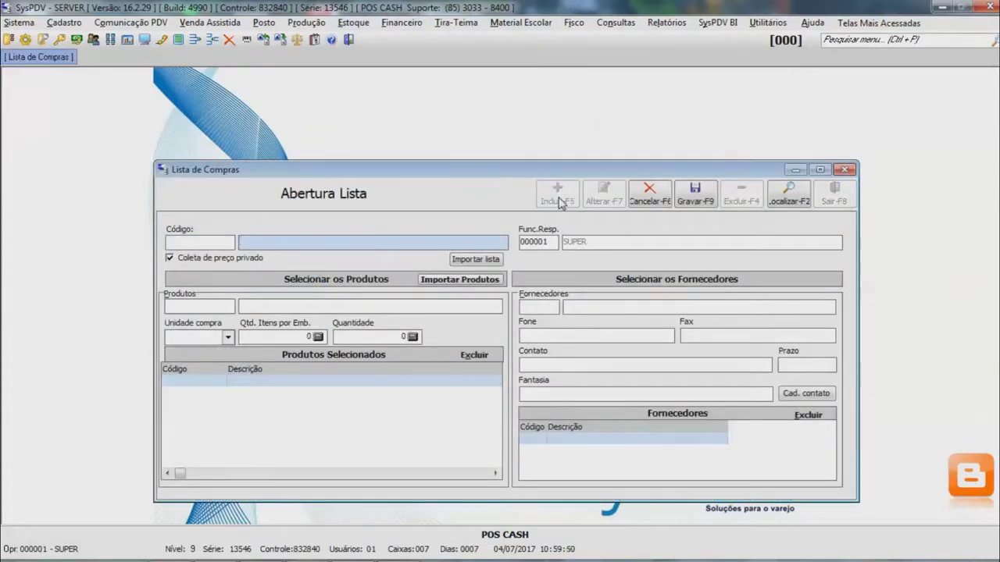
{"action": "type", "text": "REFRIGERANTES"}
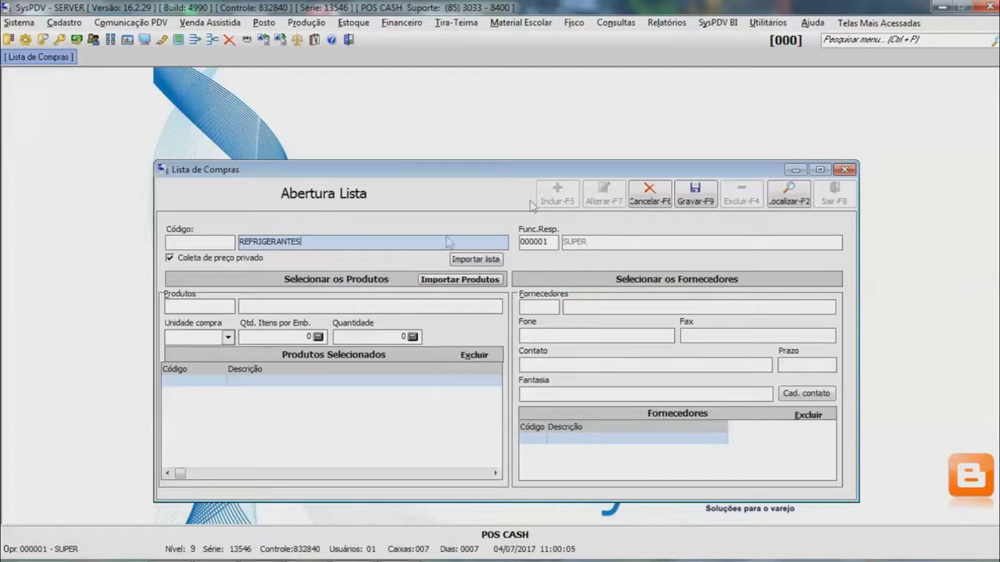
Search products by description for REFR and load REFRI CASCO E LIQUIDO 1L COCA COLA into the list's product entry.
{"action": "left_click", "coordinate": [191, 307]}
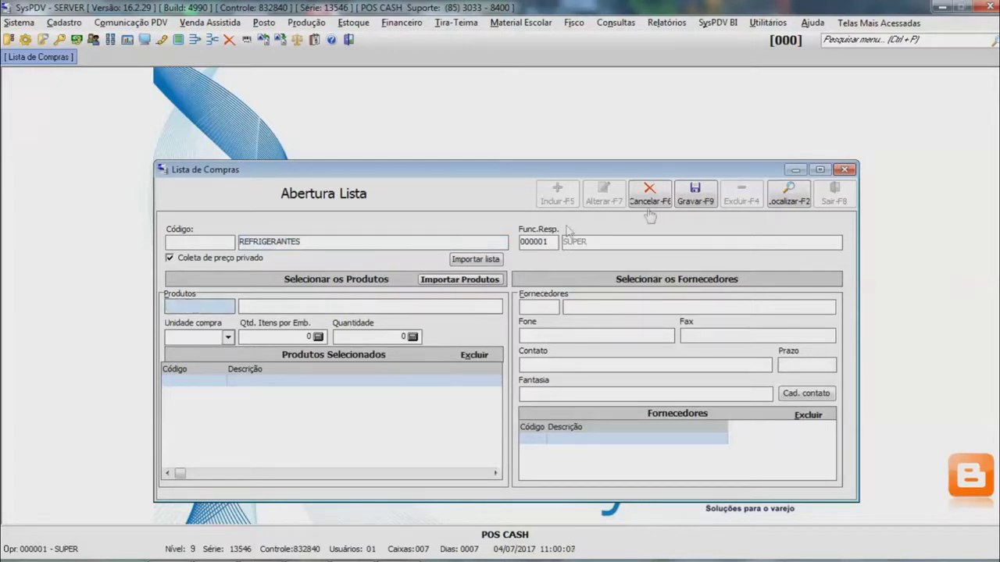
{"action": "left_click", "coordinate": [787, 191]}
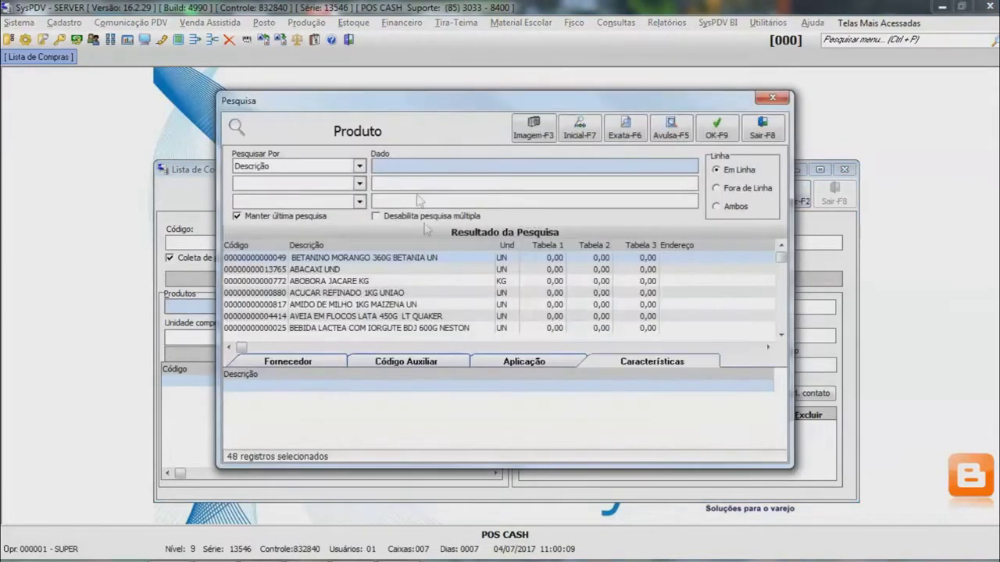
{"action": "type", "text": "REFR"}
{"action": "key", "text": "Tab"}
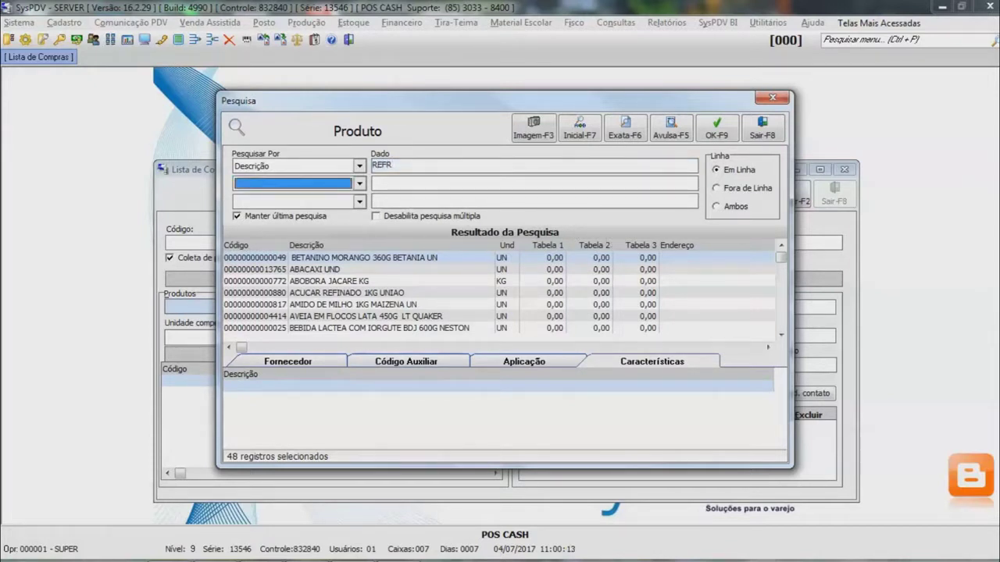
{"action": "left_click", "coordinate": [670, 128]}
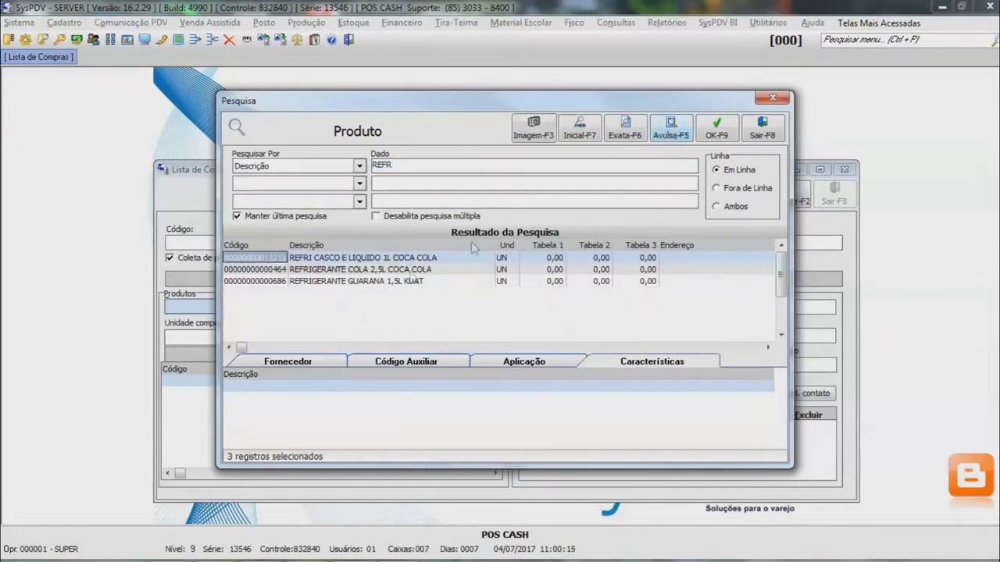
{"action": "double_click", "coordinate": [379, 259]}
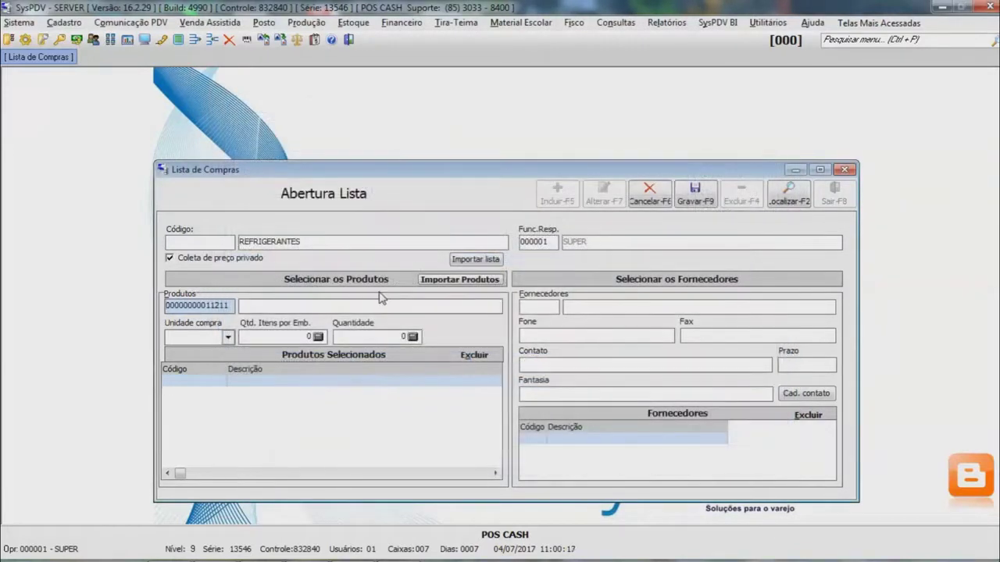
{"action": "key", "text": "Return"}
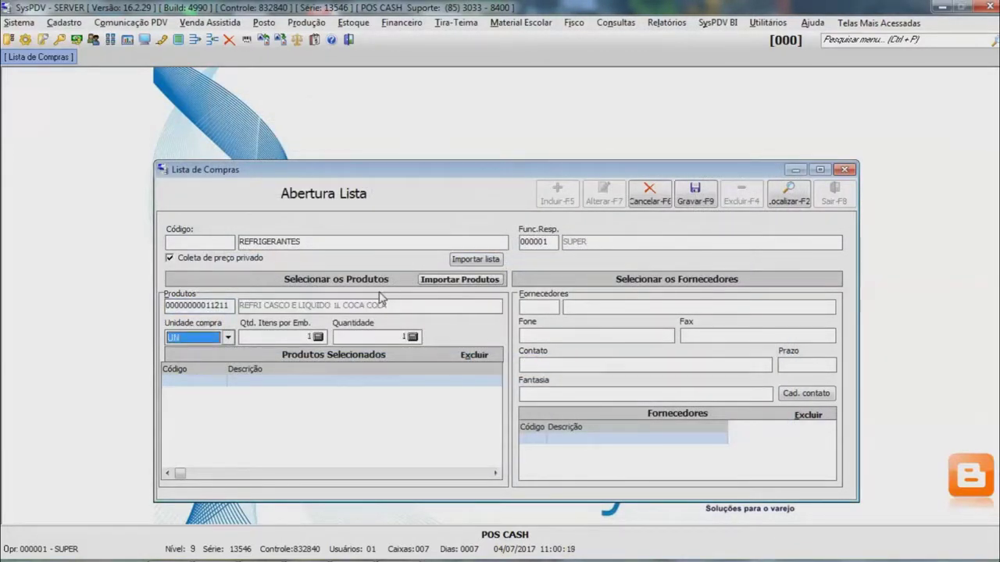
Set the product to 12 items per package and a quantity of 10, and add it to the list.
{"action": "key", "text": "Return"}
{"action": "type", "text": "10"}
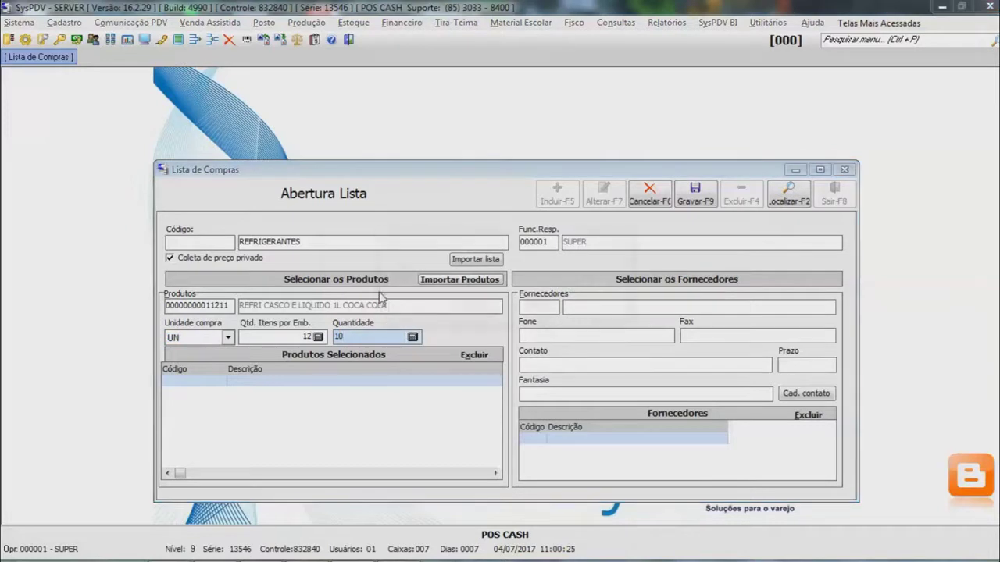
{"action": "key", "text": "Return"}
{"action": "key", "text": "Return"}
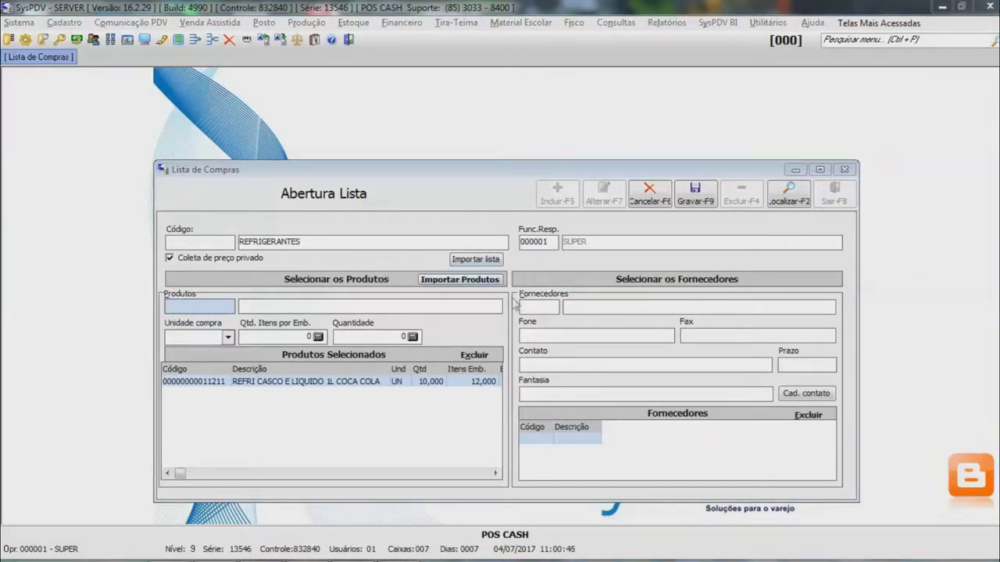
Add suppliers 0001 (MINERVA SA) and 0000 (NENHUM) to the purchase list, confirming each inclusion.
{"action": "left_click", "coordinate": [538, 307]}
{"action": "type", "text": "1"}
{"action": "key", "text": "Return"}
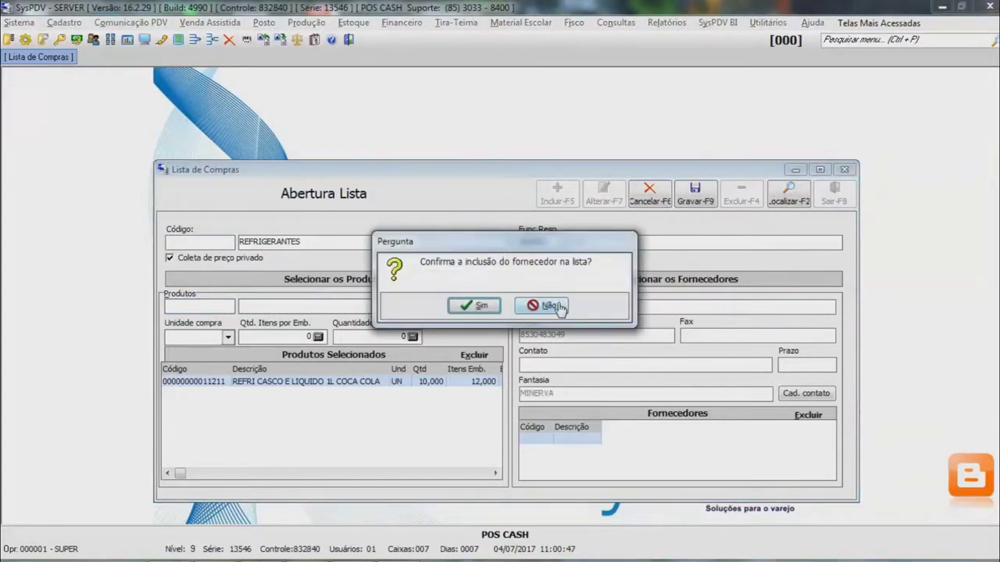
{"action": "left_click", "coordinate": [476, 305]}
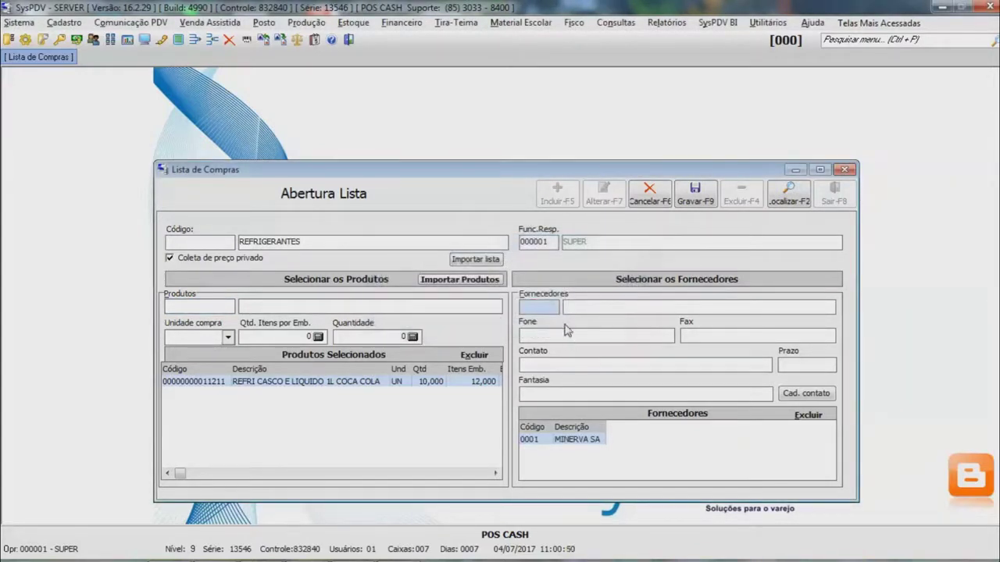
{"action": "type", "text": "0"}
{"action": "key", "text": "Return"}
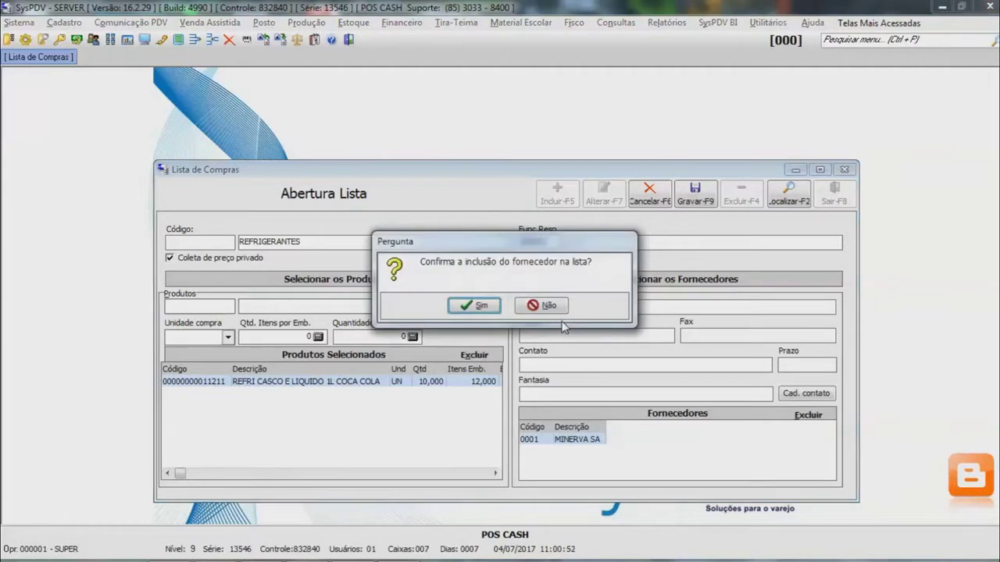
{"action": "key", "text": "Return"}
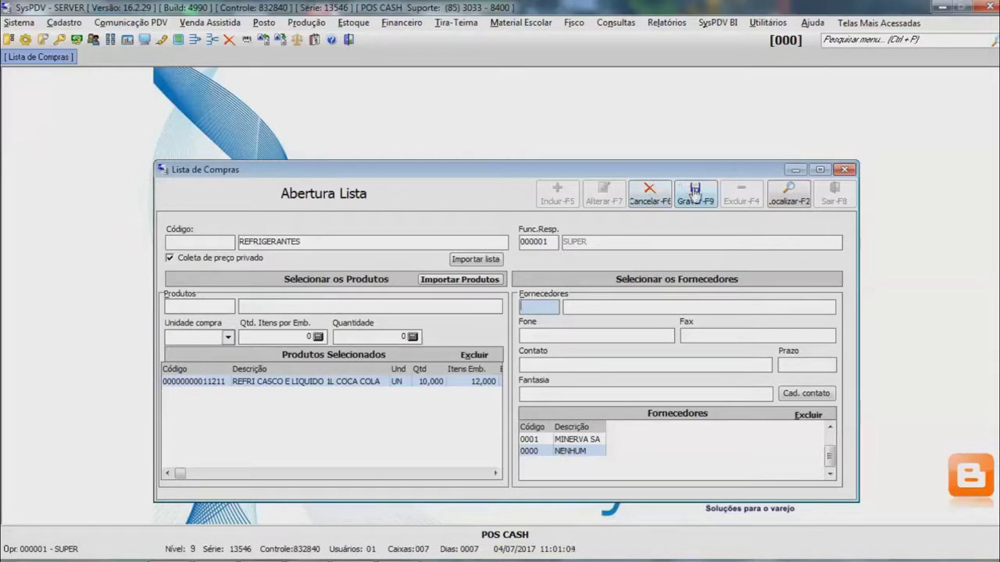
Save the REFRIGERANTES purchase list, confirm the changes, and leave the form.
{"action": "left_click", "coordinate": [695, 193]}
{"action": "left_click", "coordinate": [696, 196]}
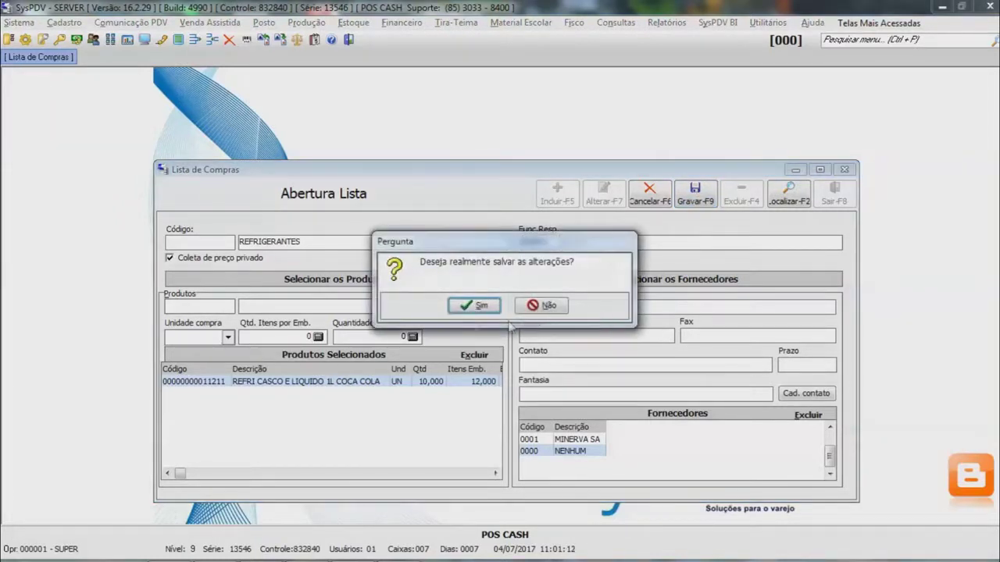
{"action": "left_click", "coordinate": [469, 307]}
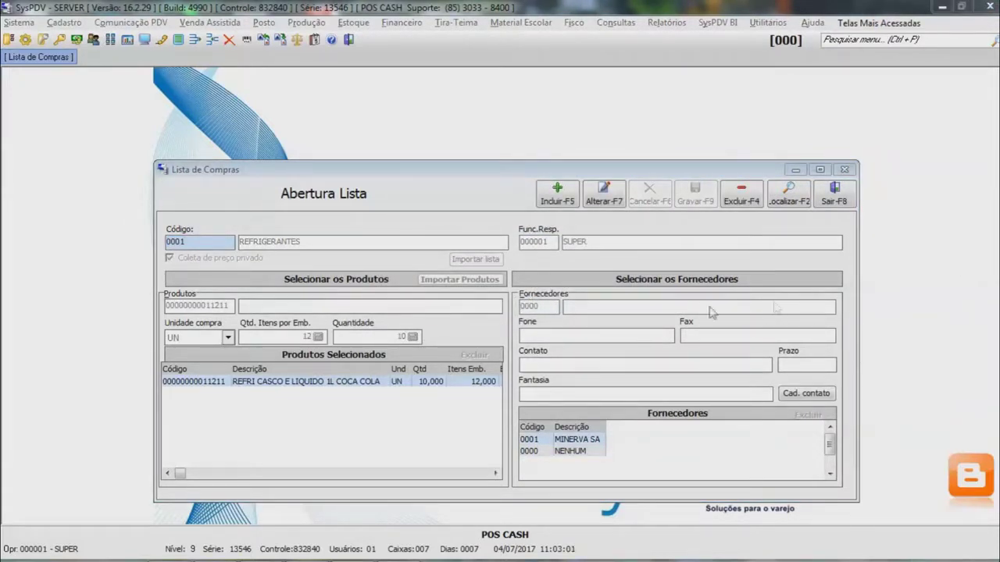
{"action": "left_click", "coordinate": [834, 196]}
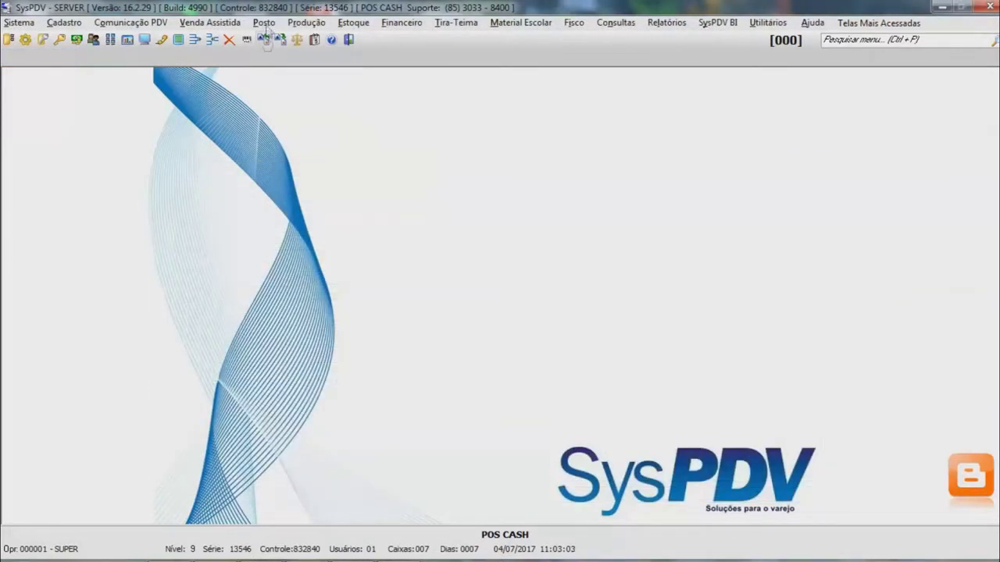
Open the quotation report (Cotação) and choose the REFRIGERANTES list by searching for opening date 04/07/2017.
{"action": "left_click", "coordinate": [353, 25]}
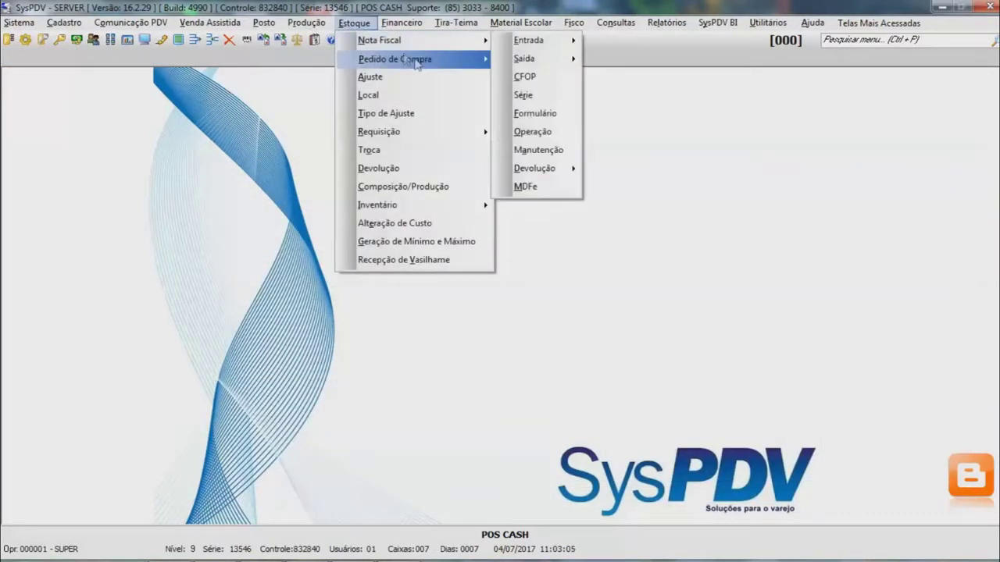
{"action": "mouse_move", "coordinate": [438, 61]}
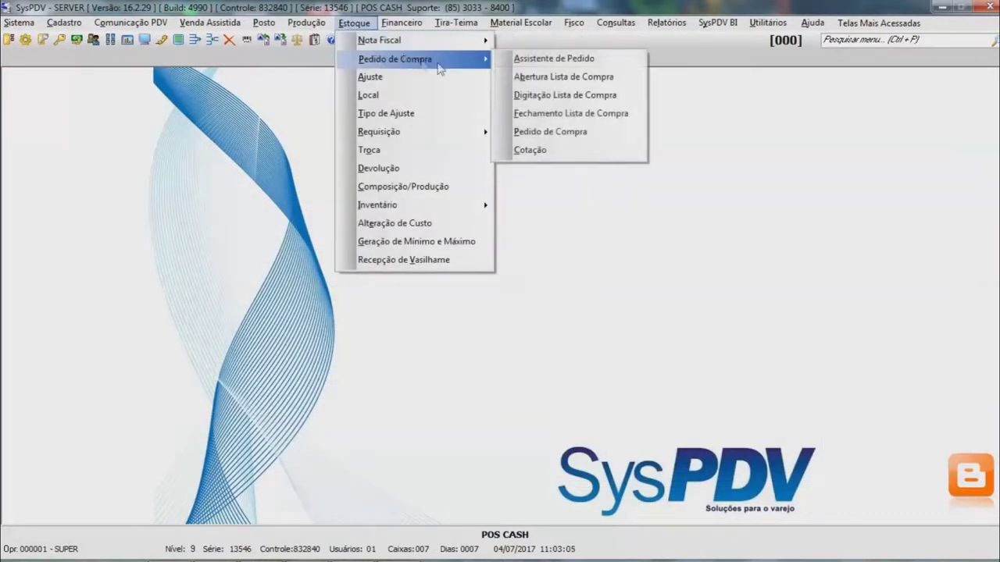
{"action": "left_click", "coordinate": [564, 159]}
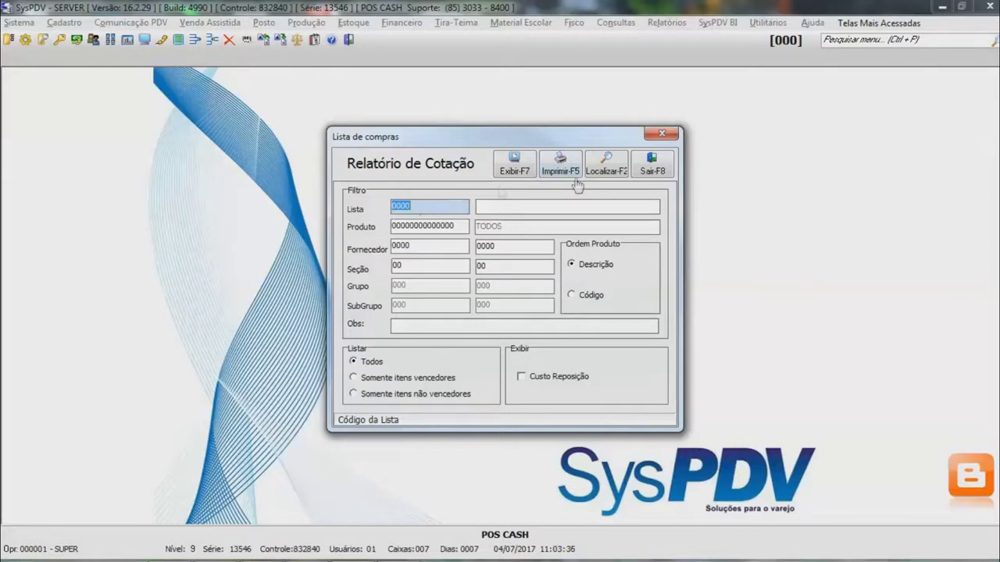
{"action": "left_click", "coordinate": [603, 172]}
{"action": "left_click", "coordinate": [588, 186]}
{"action": "left_click", "coordinate": [514, 313]}
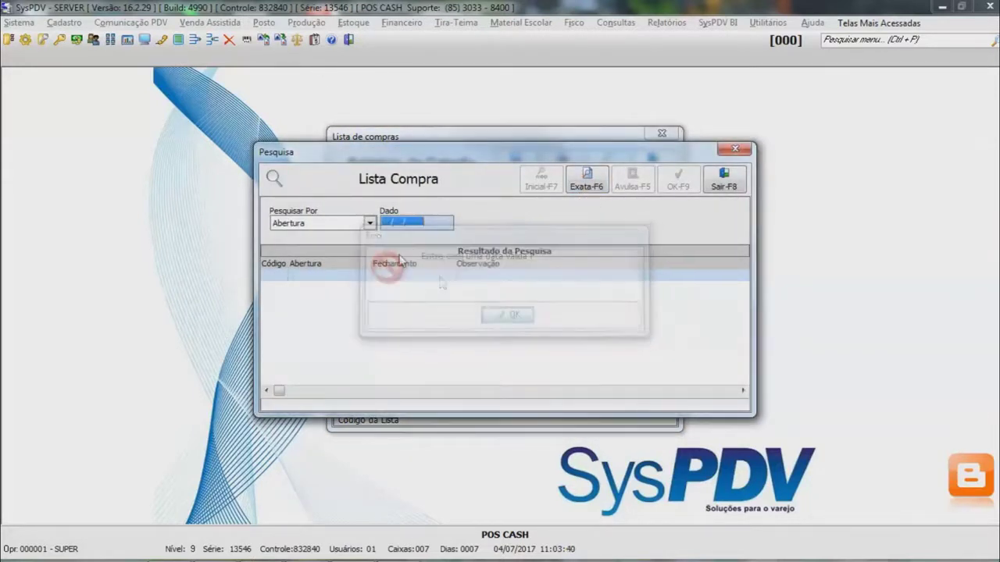
{"action": "type", "text": "04/07/"}
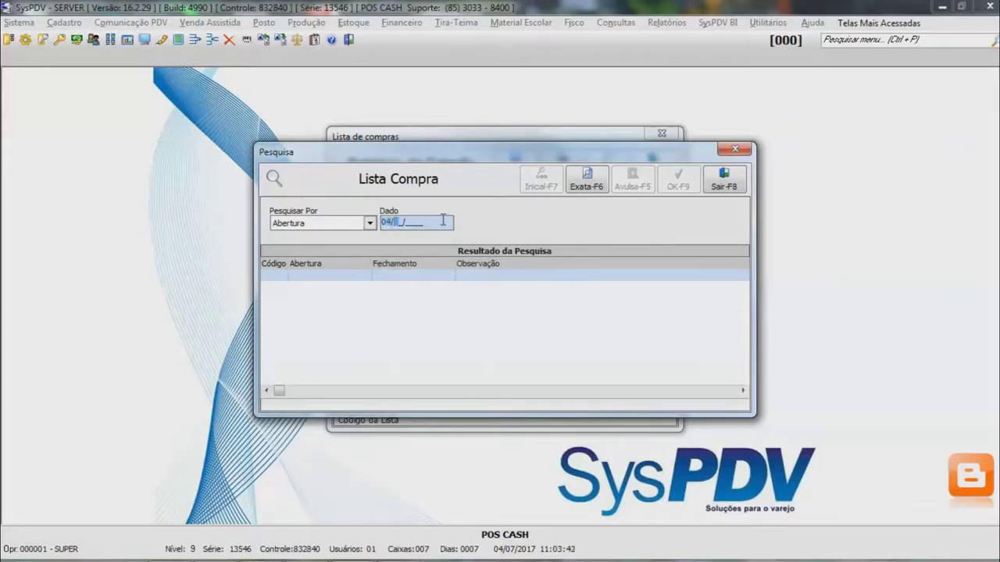
{"action": "type", "text": "2017"}
{"action": "key", "text": "Return"}
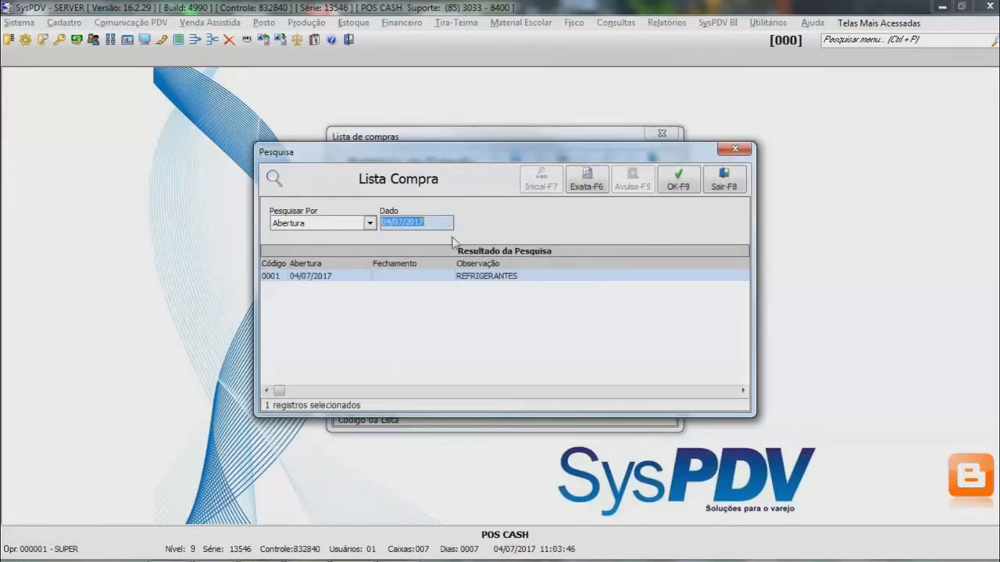
{"action": "double_click", "coordinate": [426, 276]}
Display the price quotation report for the chosen list, then close the preview and the report form.
{"action": "left_click", "coordinate": [509, 171]}
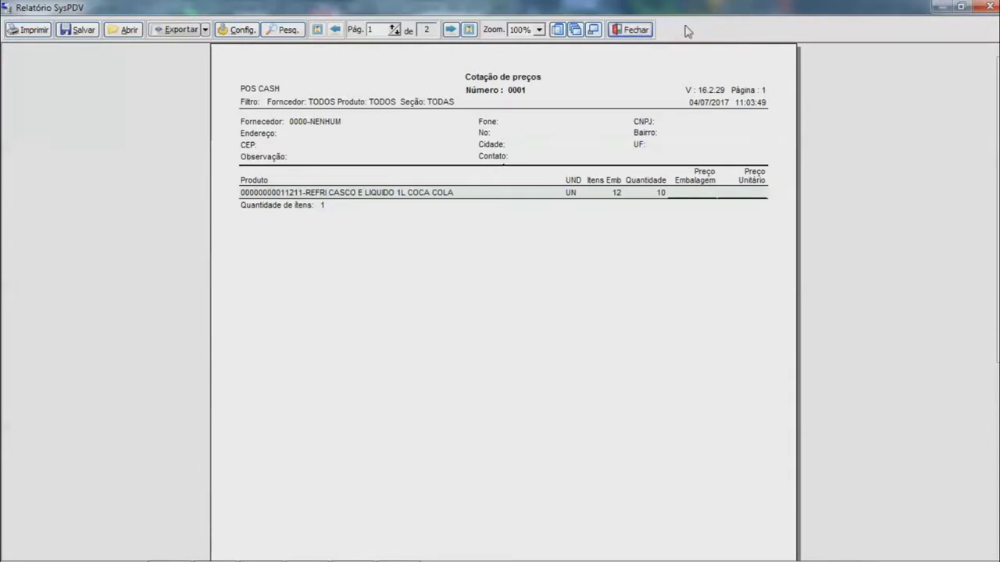
{"action": "left_click", "coordinate": [633, 31]}
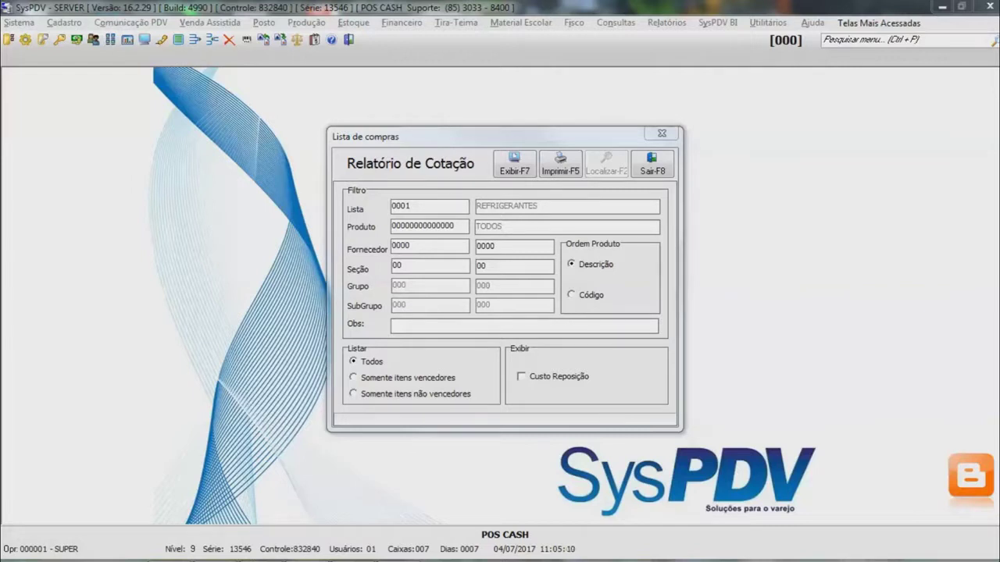
{"action": "left_click", "coordinate": [652, 165]}
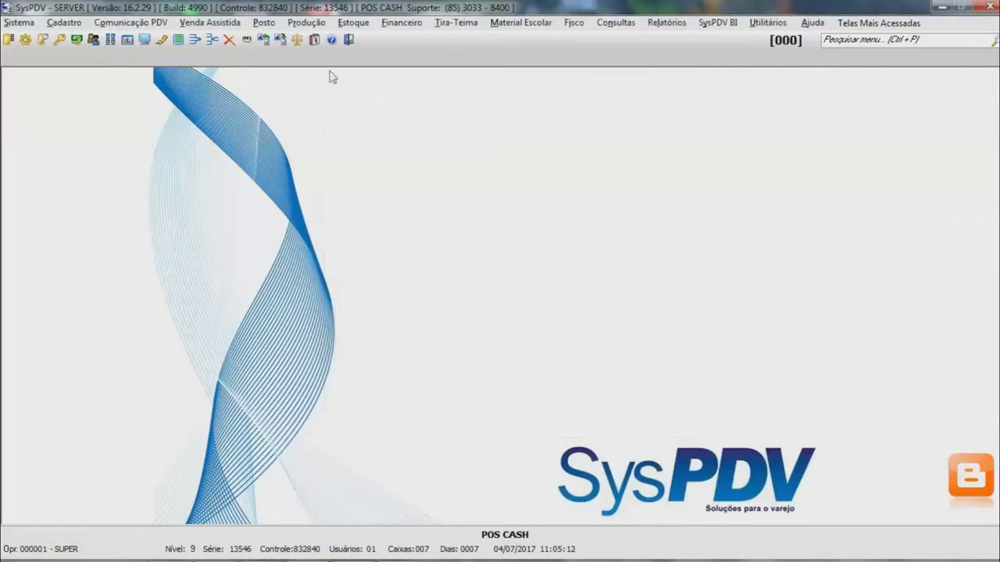
Open price entry (Digitação Lista de Compra) for list 0001 with supplier 0001 - MINERVA SA and move its window up into full view.
{"action": "left_click", "coordinate": [309, 23]}
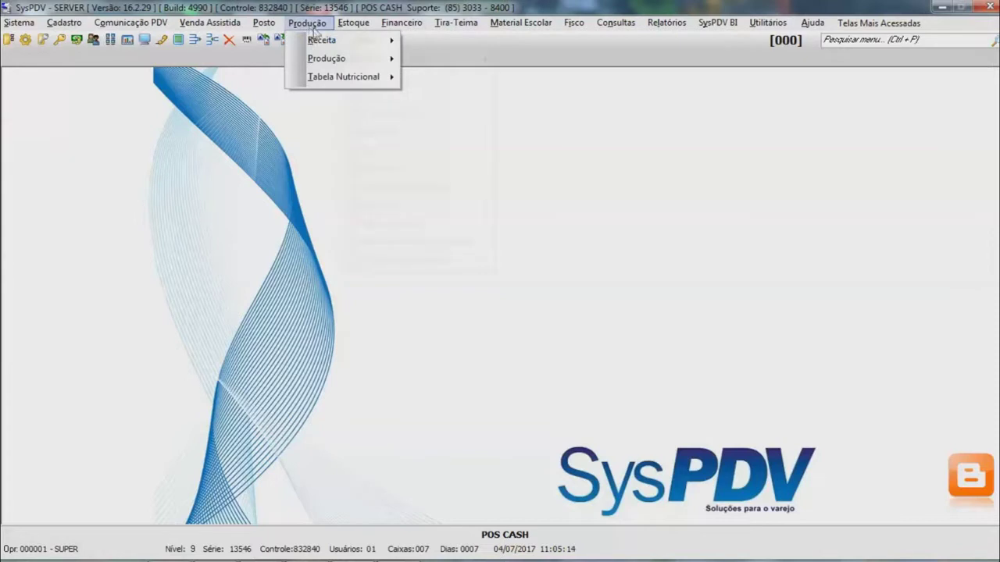
{"action": "mouse_move", "coordinate": [354, 24]}
{"action": "mouse_move", "coordinate": [395, 59]}
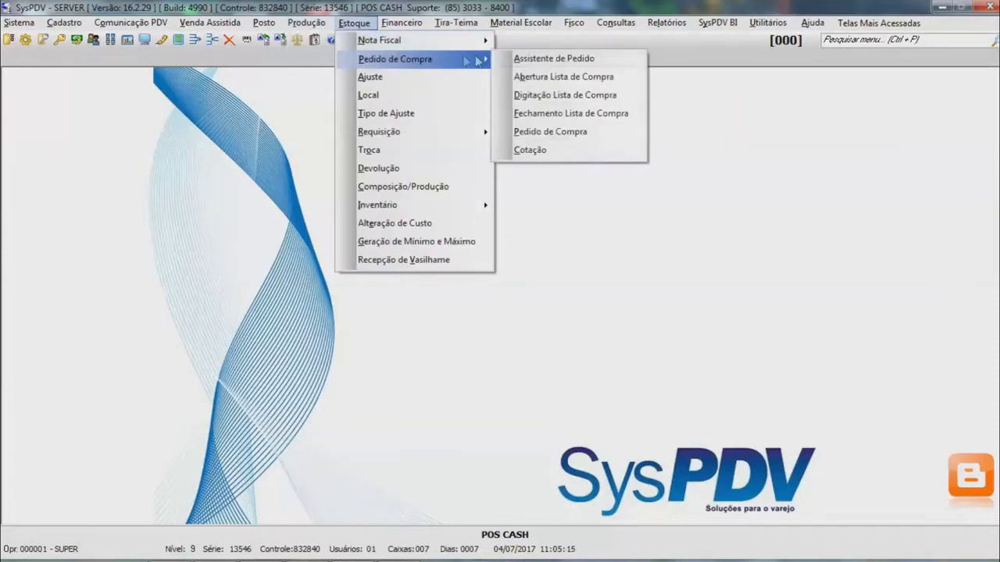
{"action": "left_click", "coordinate": [553, 97]}
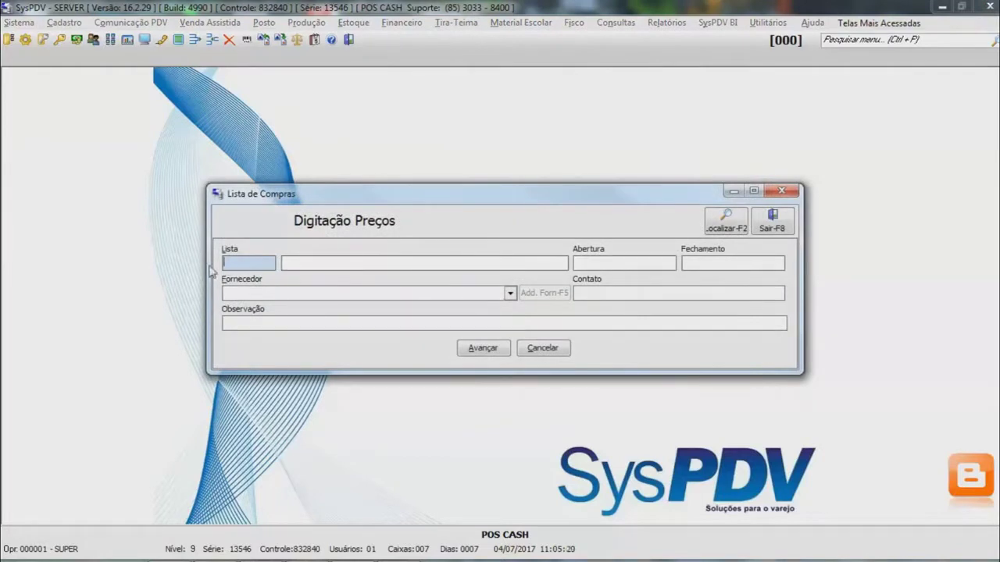
{"action": "type", "text": "1"}
{"action": "key", "text": "Return"}
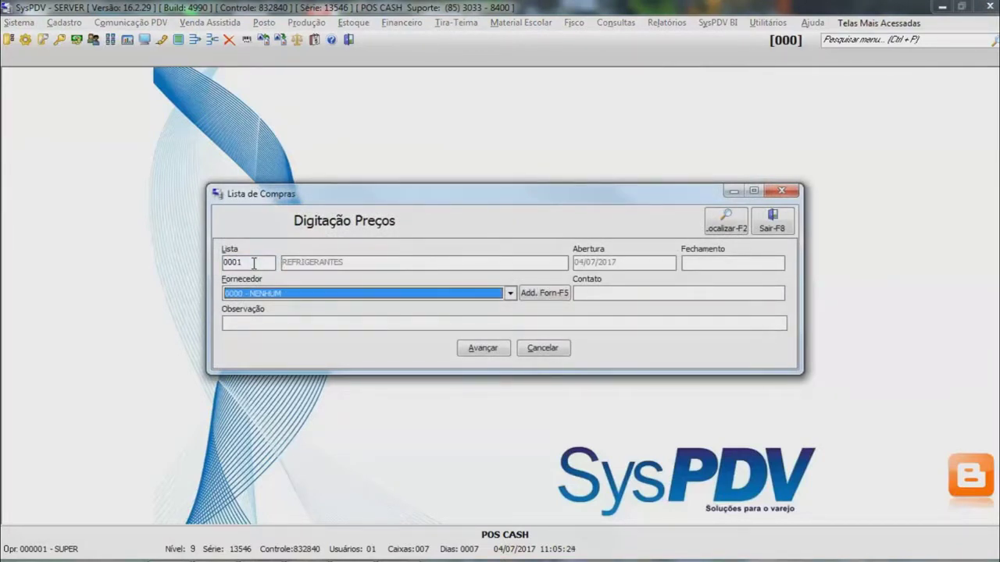
{"action": "type", "text": "1"}
{"action": "key", "text": "Return"}
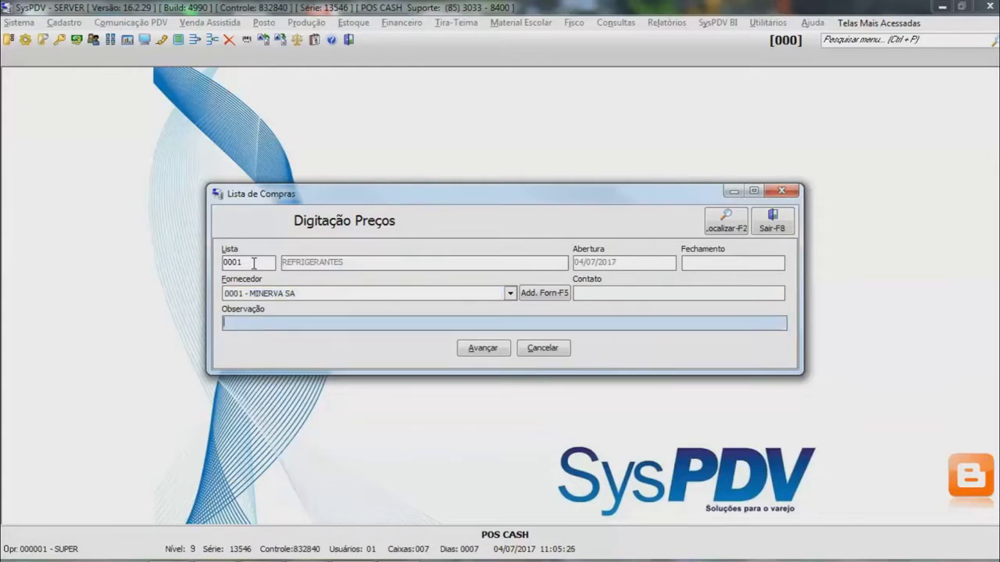
{"action": "left_click", "coordinate": [484, 350]}
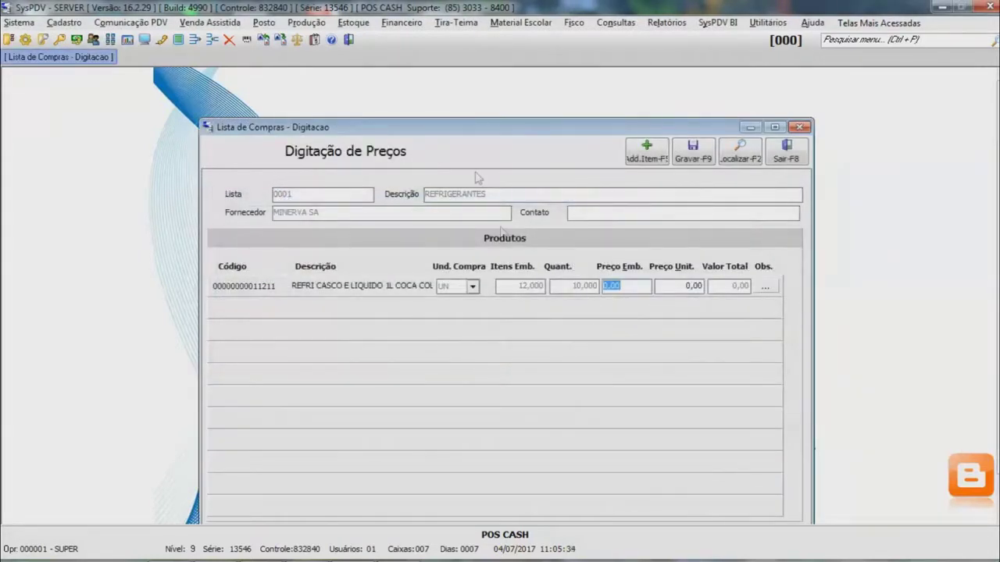
{"action": "left_click_drag", "start_coordinate": [482, 130], "coordinate": [478, 94]}
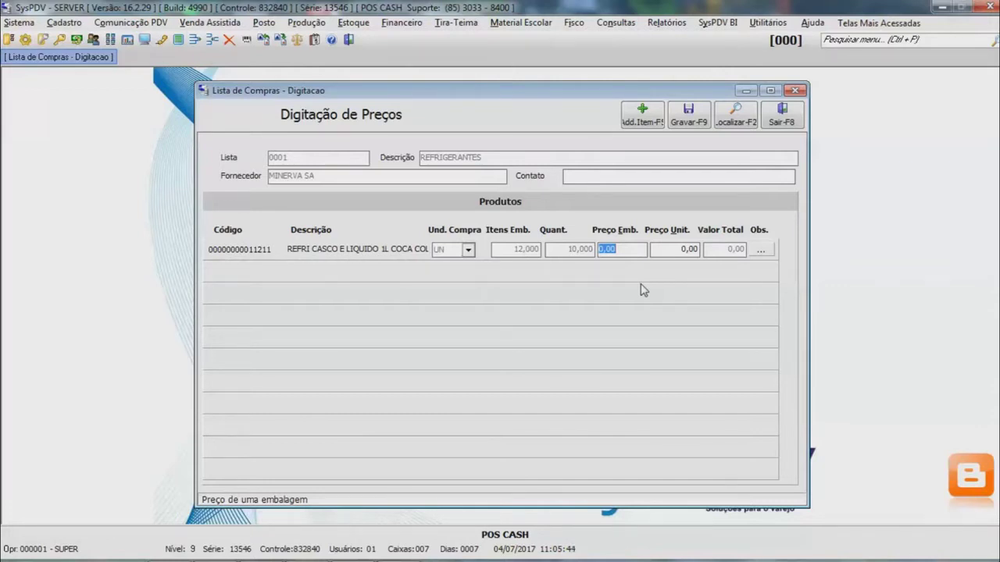
Set the package price of the Coca-Cola item to 1,00 for MINERVA SA, and save the quote, confirming the changes.
{"action": "type", "text": "0"}
{"action": "key", "text": "BackSpace"}
{"action": "key", "text": "BackSpace"}
{"action": "type", "text": "1"}
{"action": "key", "text": "Return"}
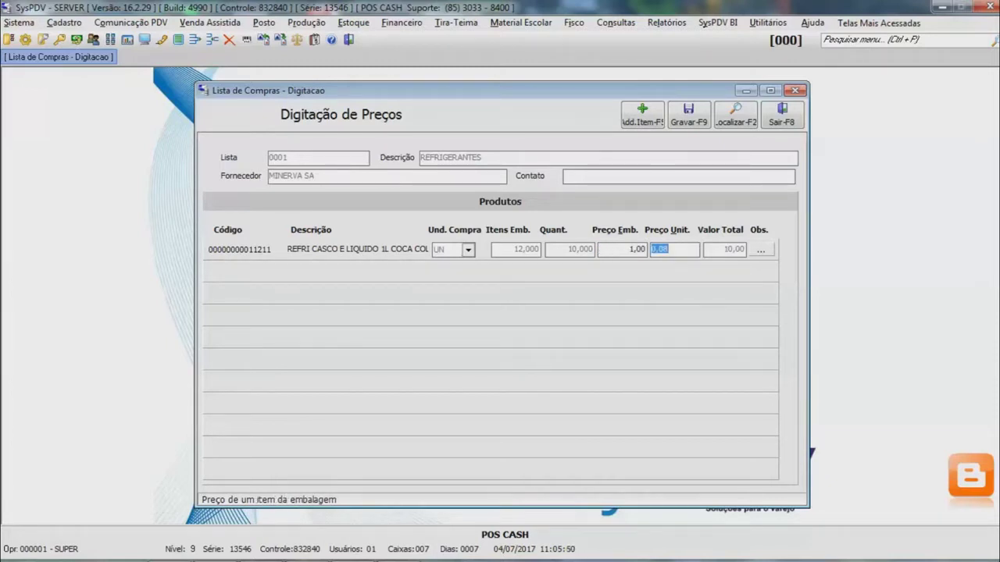
{"action": "key", "text": "shift+Tab"}
{"action": "key", "text": "Tab"}
{"action": "key", "text": "shift+Tab"}
{"action": "key", "text": "Tab"}
{"action": "left_click", "coordinate": [689, 116]}
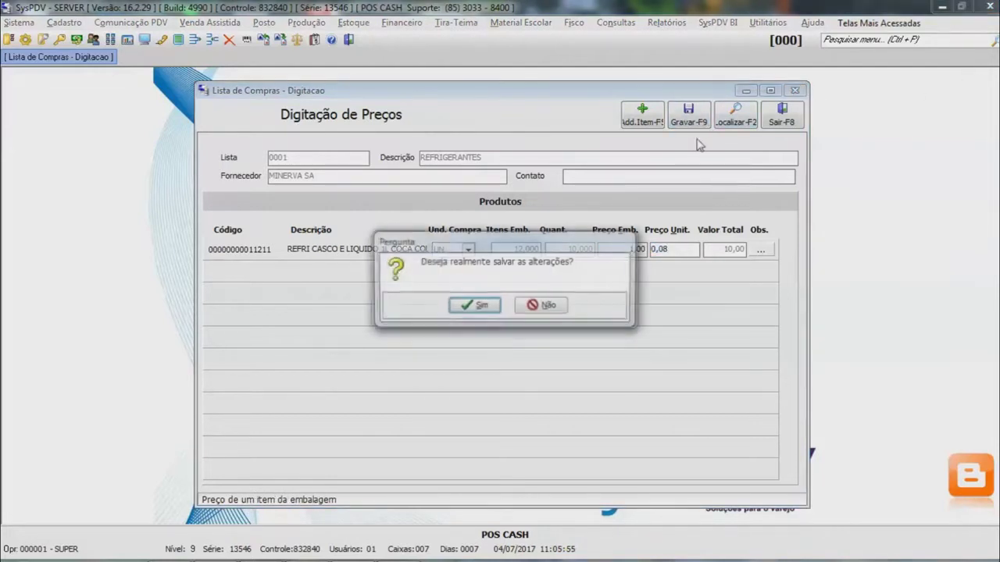
{"action": "left_click", "coordinate": [472, 307]}
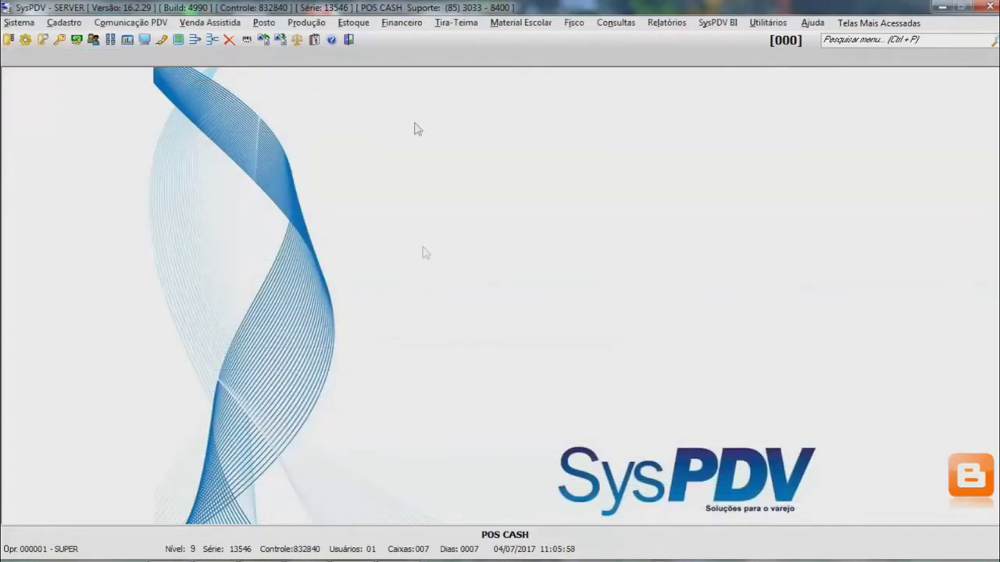
Open price entry (Digitação Lista de Compra) for list 0001 with supplier 0000 - NENHUM and move its window up into full view.
{"action": "left_click", "coordinate": [353, 22]}
{"action": "mouse_move", "coordinate": [393, 61]}
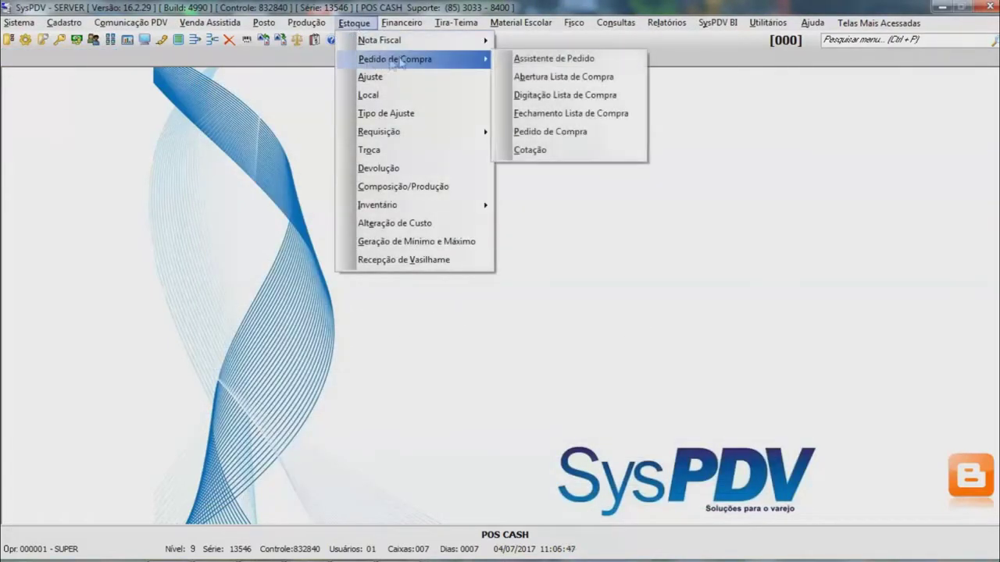
{"action": "left_click", "coordinate": [539, 94]}
{"action": "type", "text": "1"}
{"action": "key", "text": "Return"}
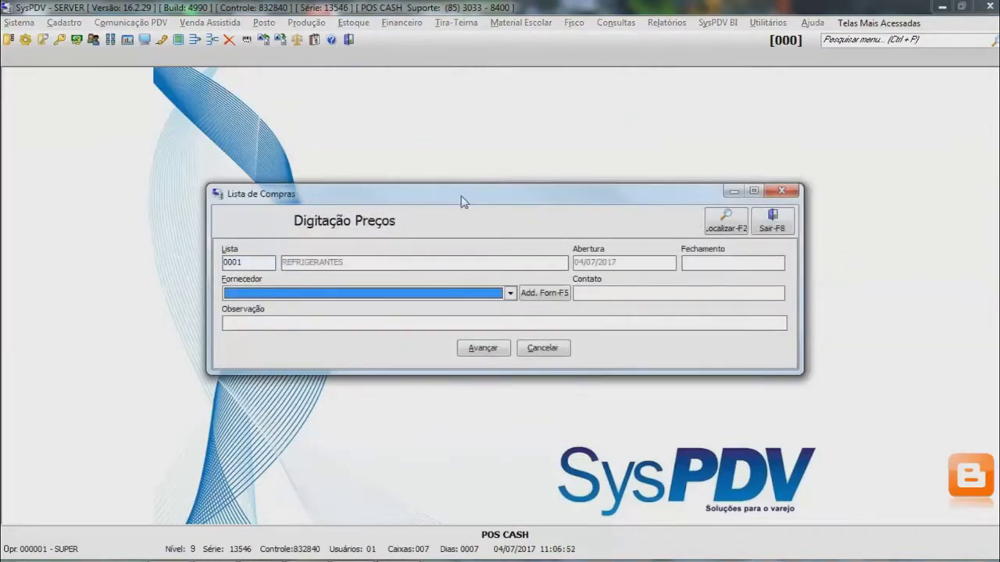
{"action": "key", "text": "Down"}
{"action": "key", "text": "Return"}
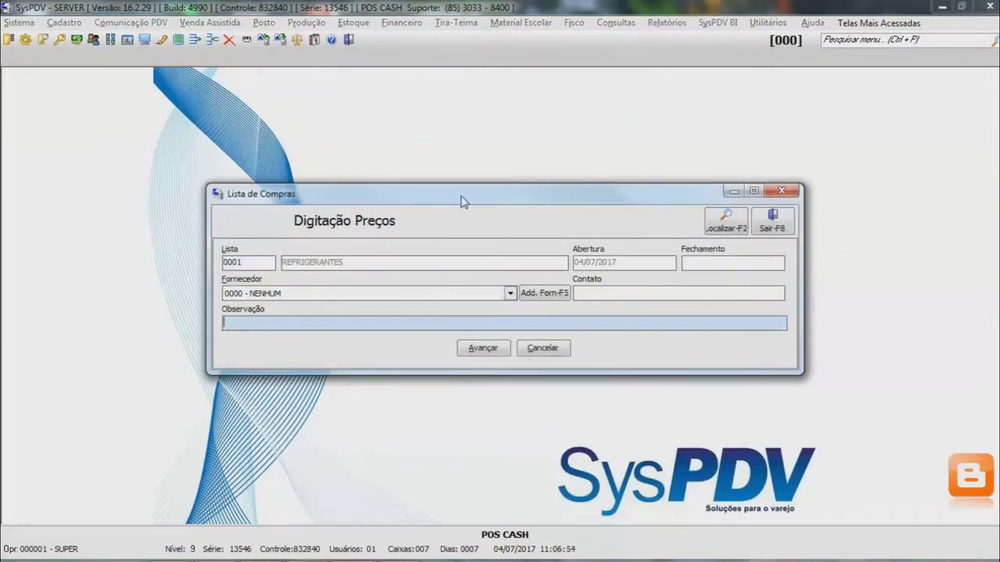
{"action": "key", "text": "Return"}
{"action": "key", "text": "Return"}
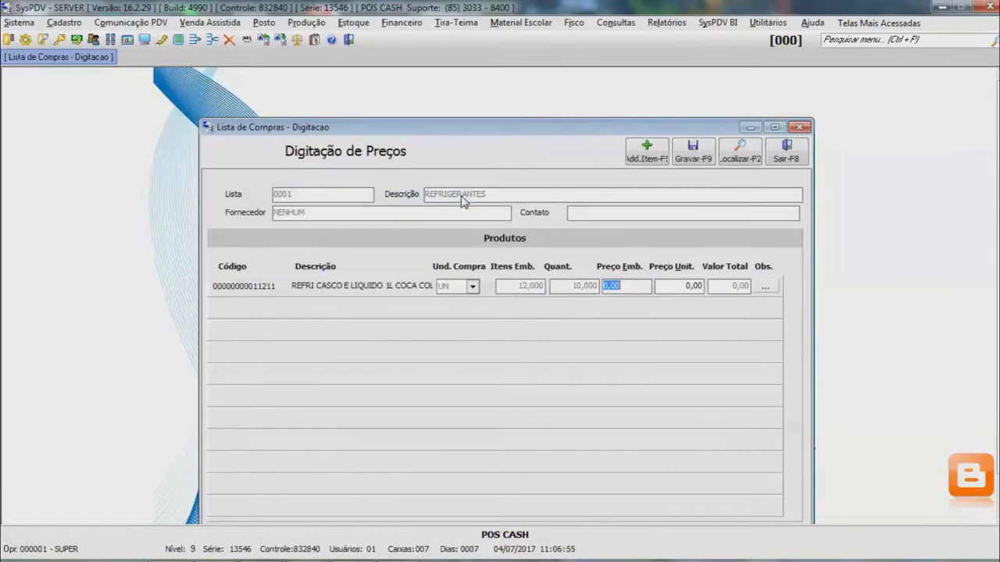
{"action": "left_click_drag", "start_coordinate": [472, 130], "coordinate": [476, 95]}
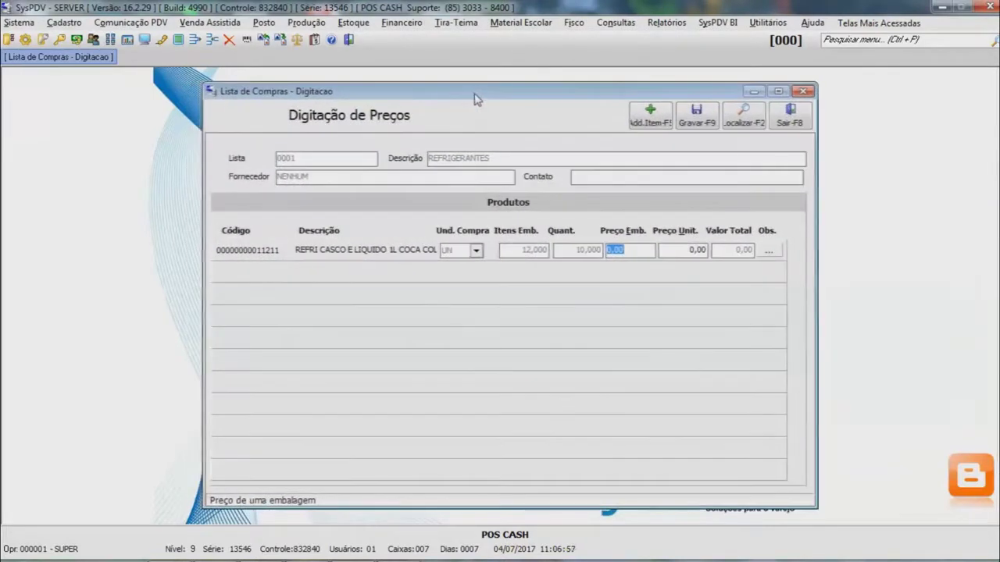
Set the package price of the Coca-Cola item to 1,20 for supplier NENHUM, and save the quote, confirming the changes.
{"action": "type", "text": "0,1"}
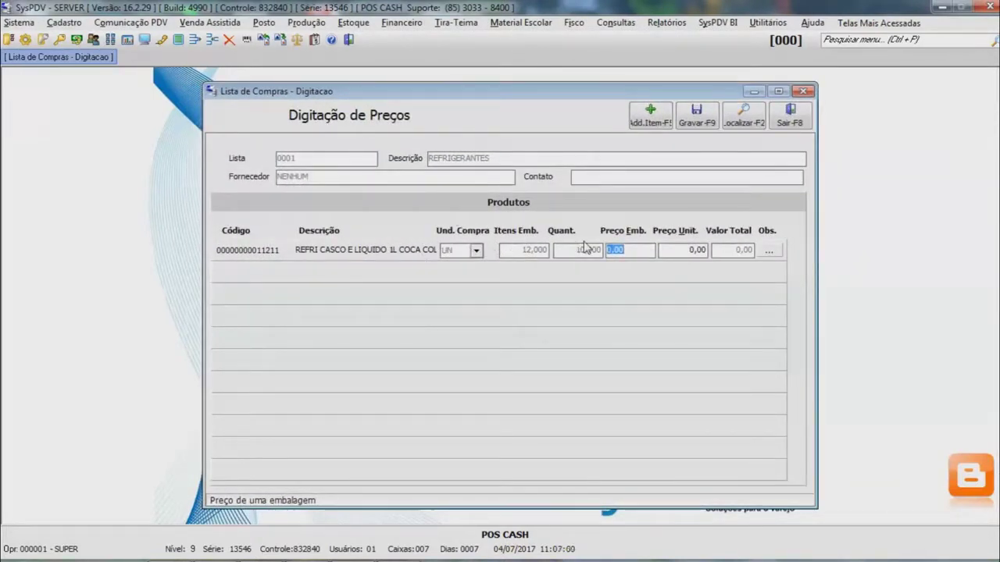
{"action": "type", "text": "0"}
{"action": "key", "text": "BackSpace"}
{"action": "key", "text": "BackSpace"}
{"action": "key", "text": "BackSpace"}
{"action": "key", "text": "BackSpace"}
{"action": "type", "text": "1,20"}
{"action": "key", "text": "Return"}
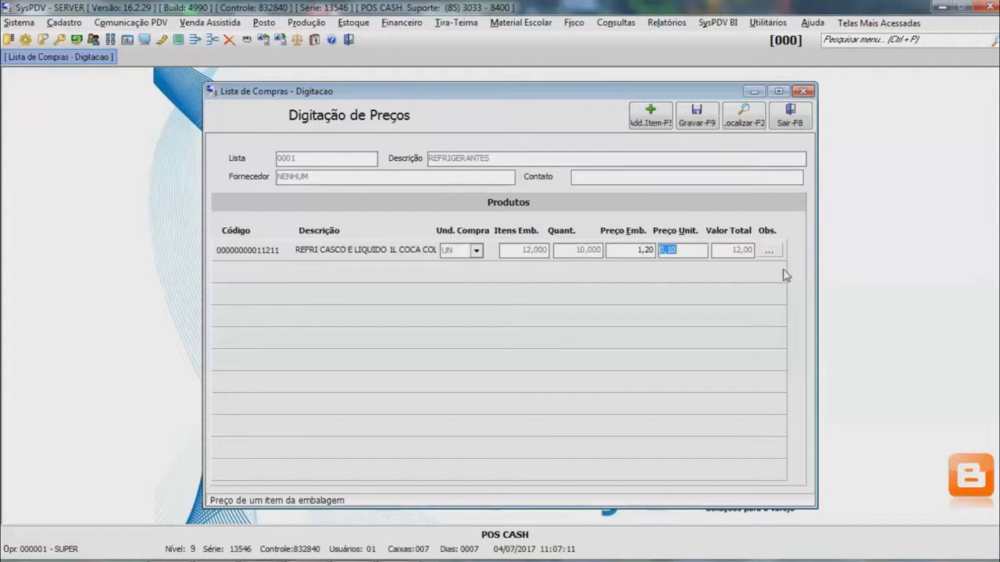
{"action": "left_click", "coordinate": [698, 118]}
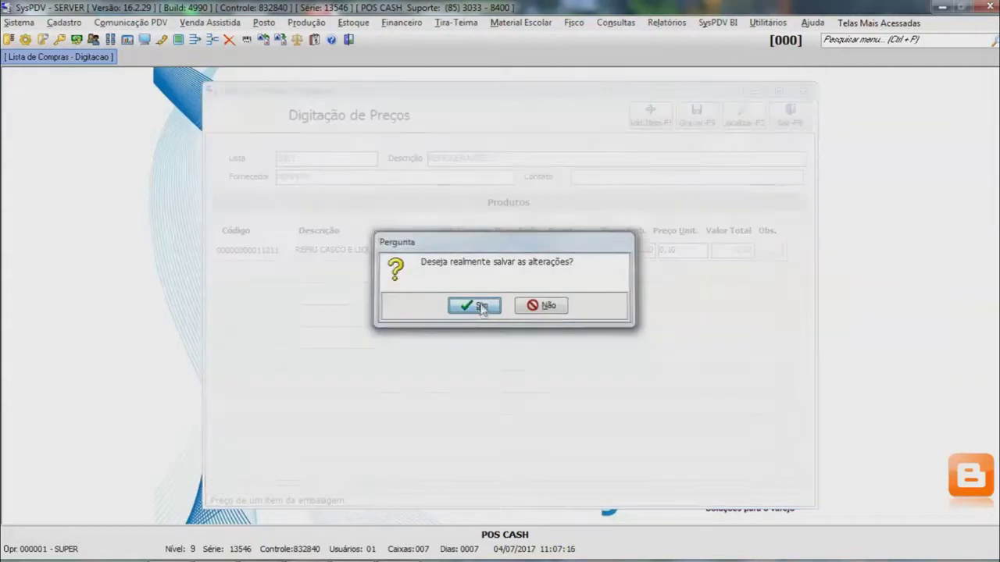
{"action": "left_click", "coordinate": [478, 305]}
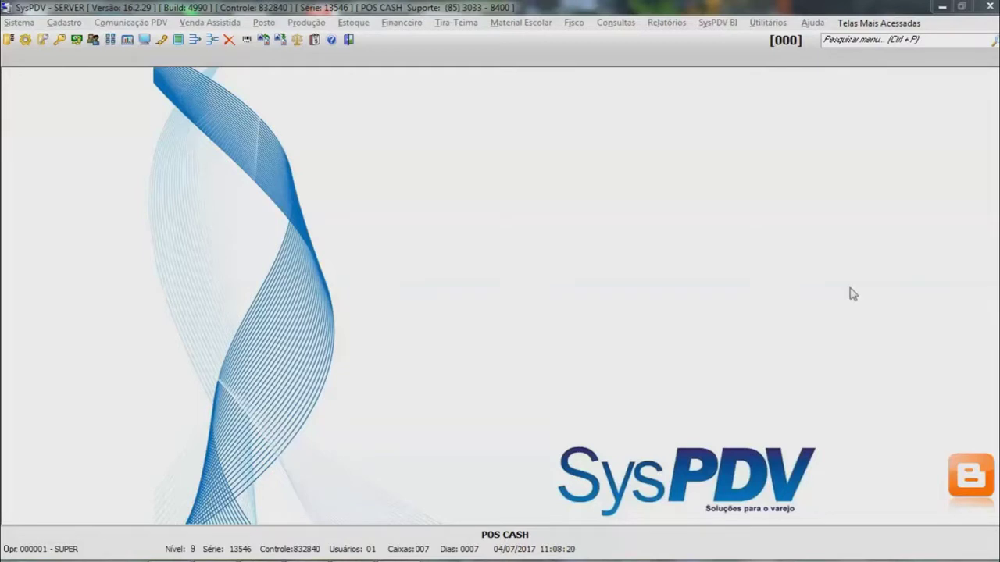
Open the purchase list closing form (Fechamento Lista de Compra) and load list 0001 REFRIGERANTES with its supplier quotes.
{"action": "left_click", "coordinate": [355, 24]}
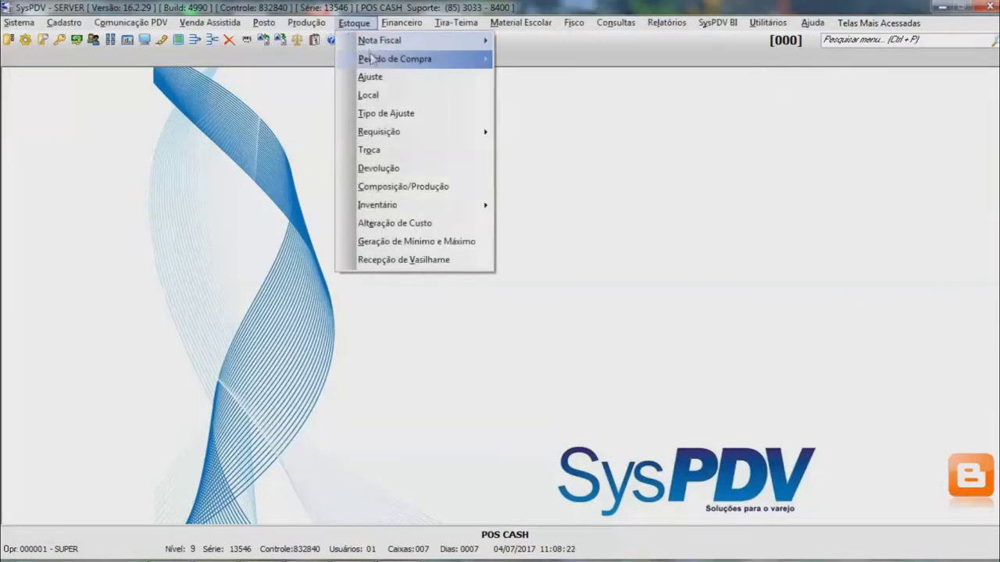
{"action": "mouse_move", "coordinate": [383, 60]}
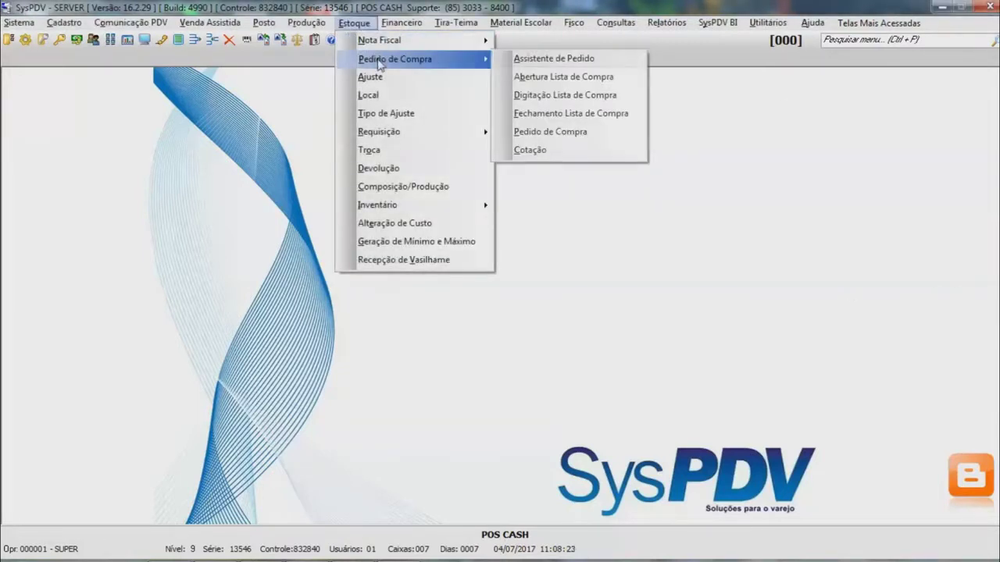
{"action": "left_click", "coordinate": [586, 119]}
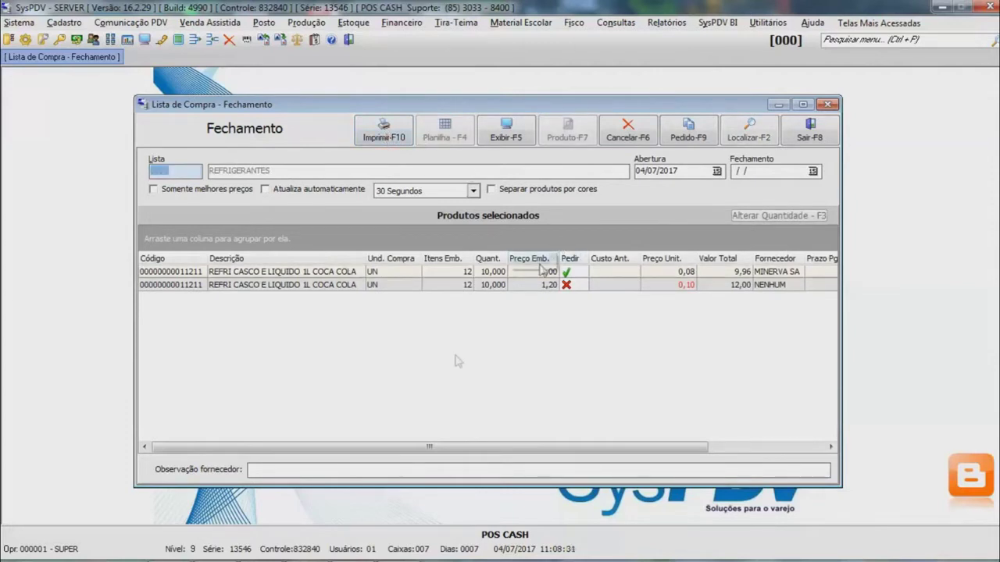
{"action": "left_click", "coordinate": [457, 361]}
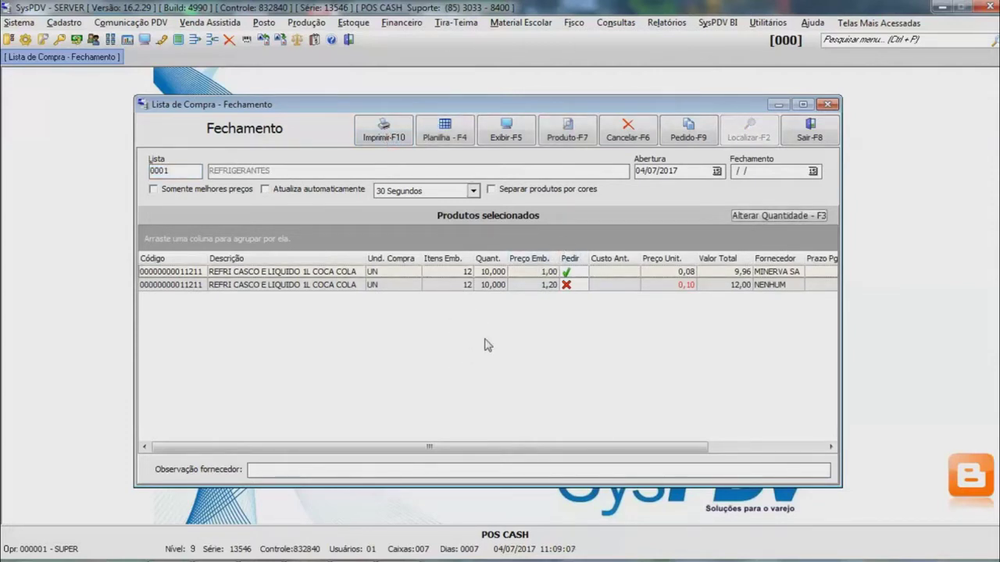
Switch the Pedir mark to the NENHUM quote and back to the MINERVA SA quote.
{"action": "left_click", "coordinate": [179, 285]}
{"action": "left_click", "coordinate": [195, 273]}
{"action": "left_click", "coordinate": [568, 272]}
{"action": "left_click", "coordinate": [576, 285]}
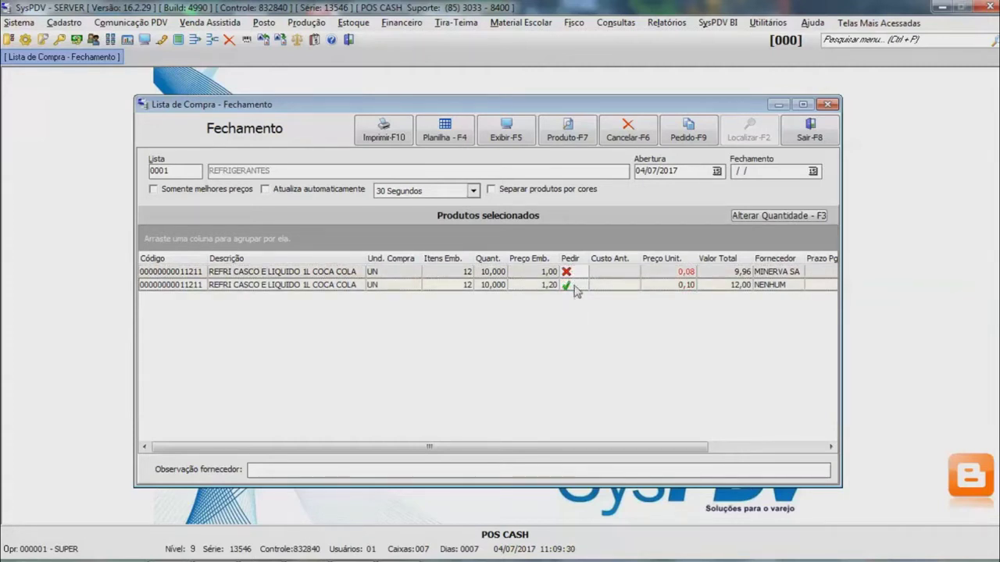
{"action": "left_click", "coordinate": [577, 273]}
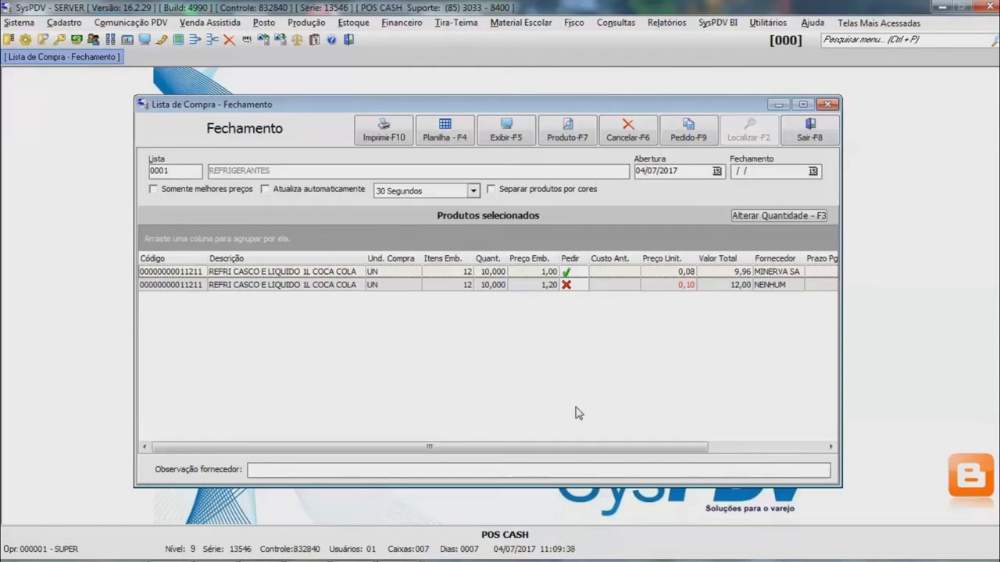
Create the purchase order from the MINERVA SA quote, display its report with products in alphabetical order, and close the preview.
{"action": "left_click", "coordinate": [681, 141]}
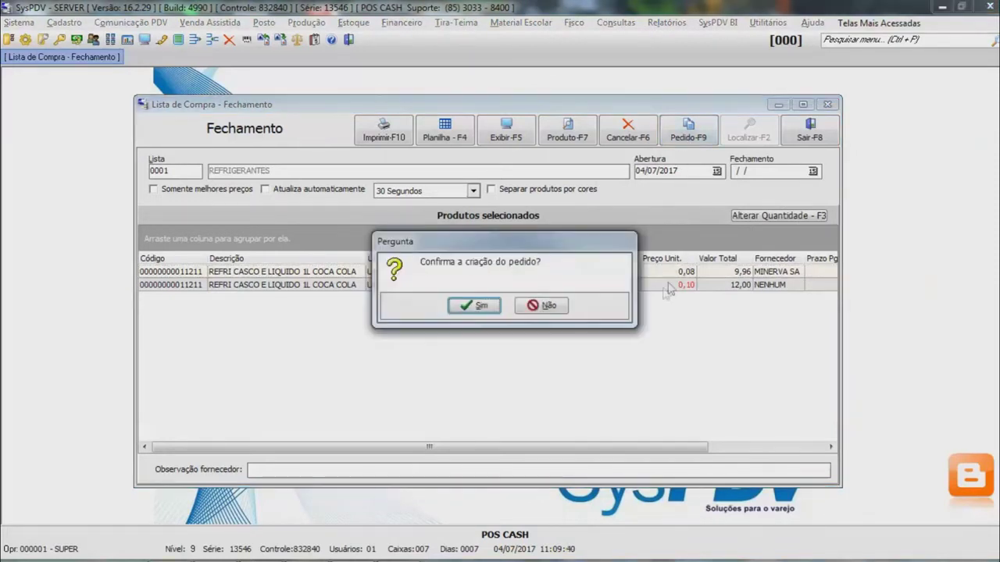
{"action": "left_click", "coordinate": [473, 310]}
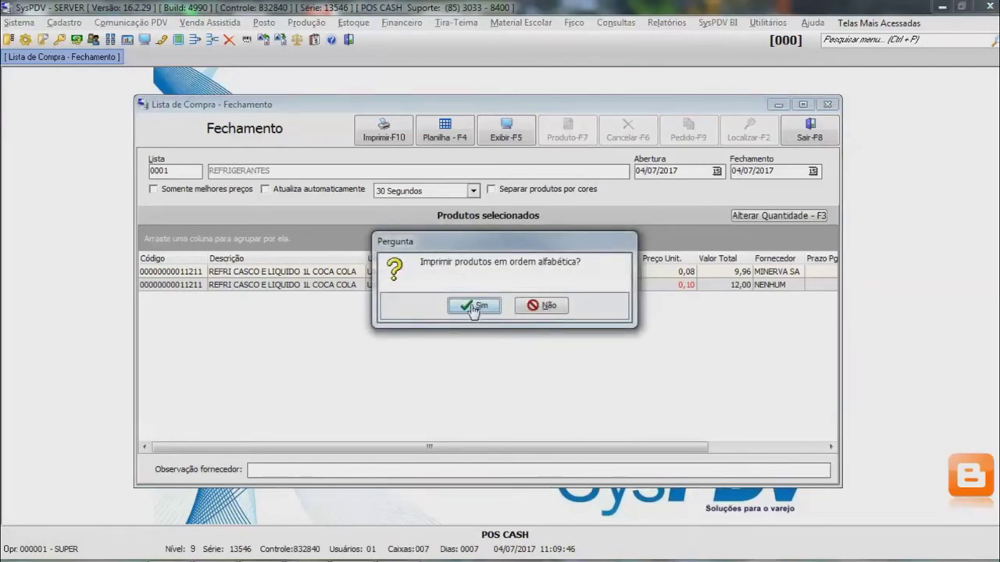
{"action": "left_click", "coordinate": [473, 307]}
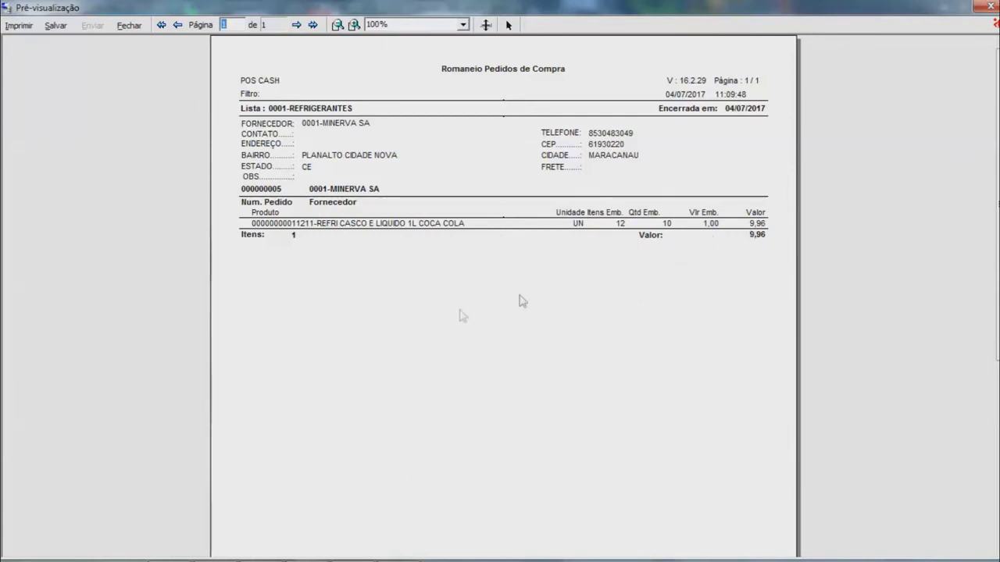
{"action": "left_click", "coordinate": [990, 6]}
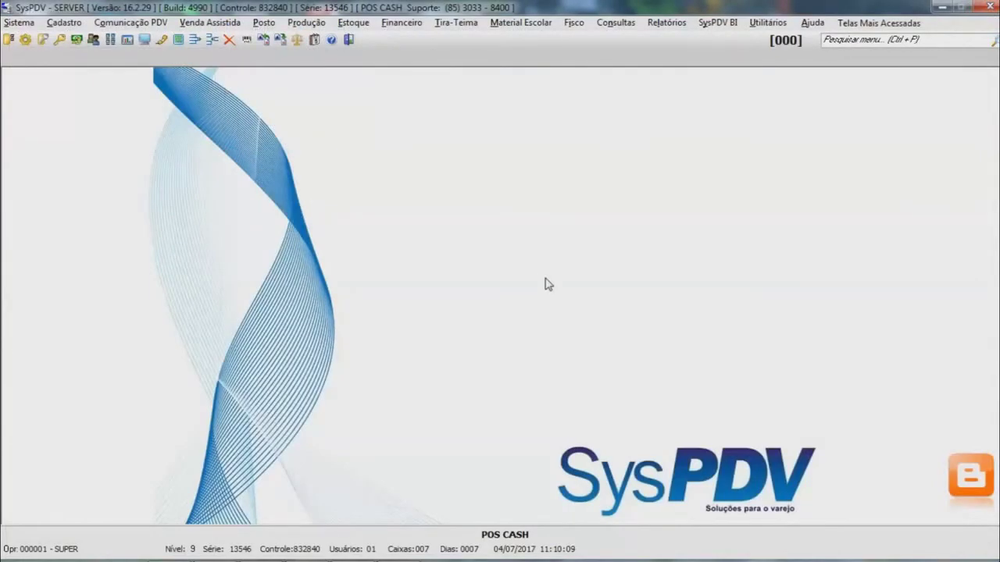